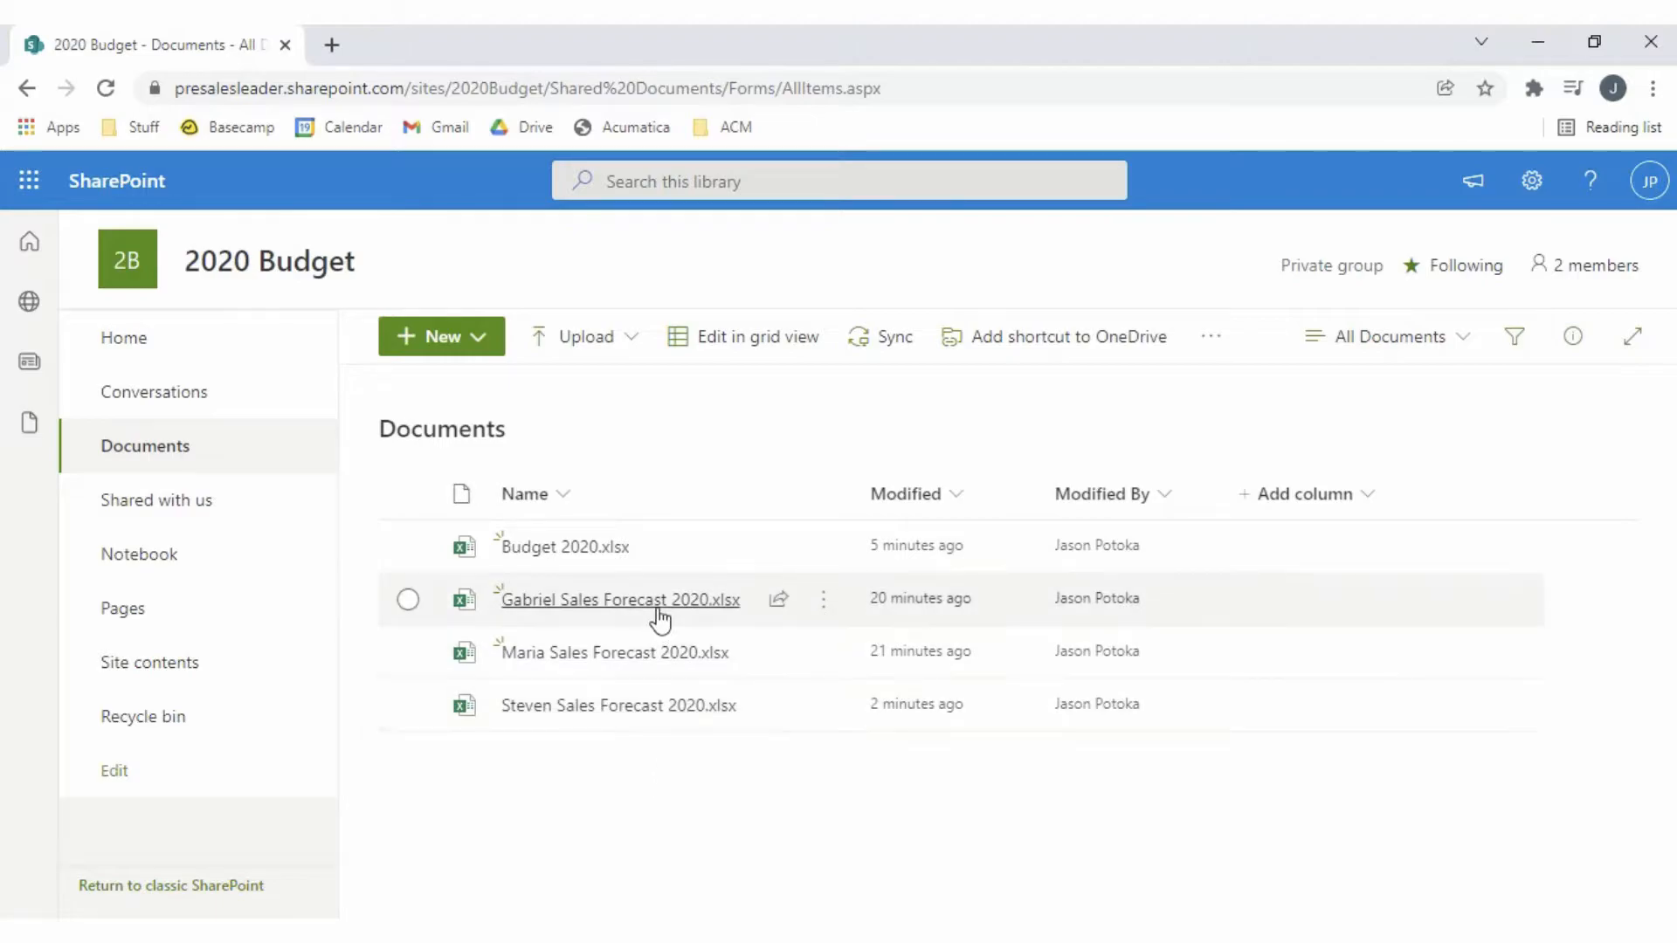
Open the Sales Forecast workbook of the first salesperson and select the monthly unit figures for all three vehicles in B4:M6
mouse_move(655, 704)
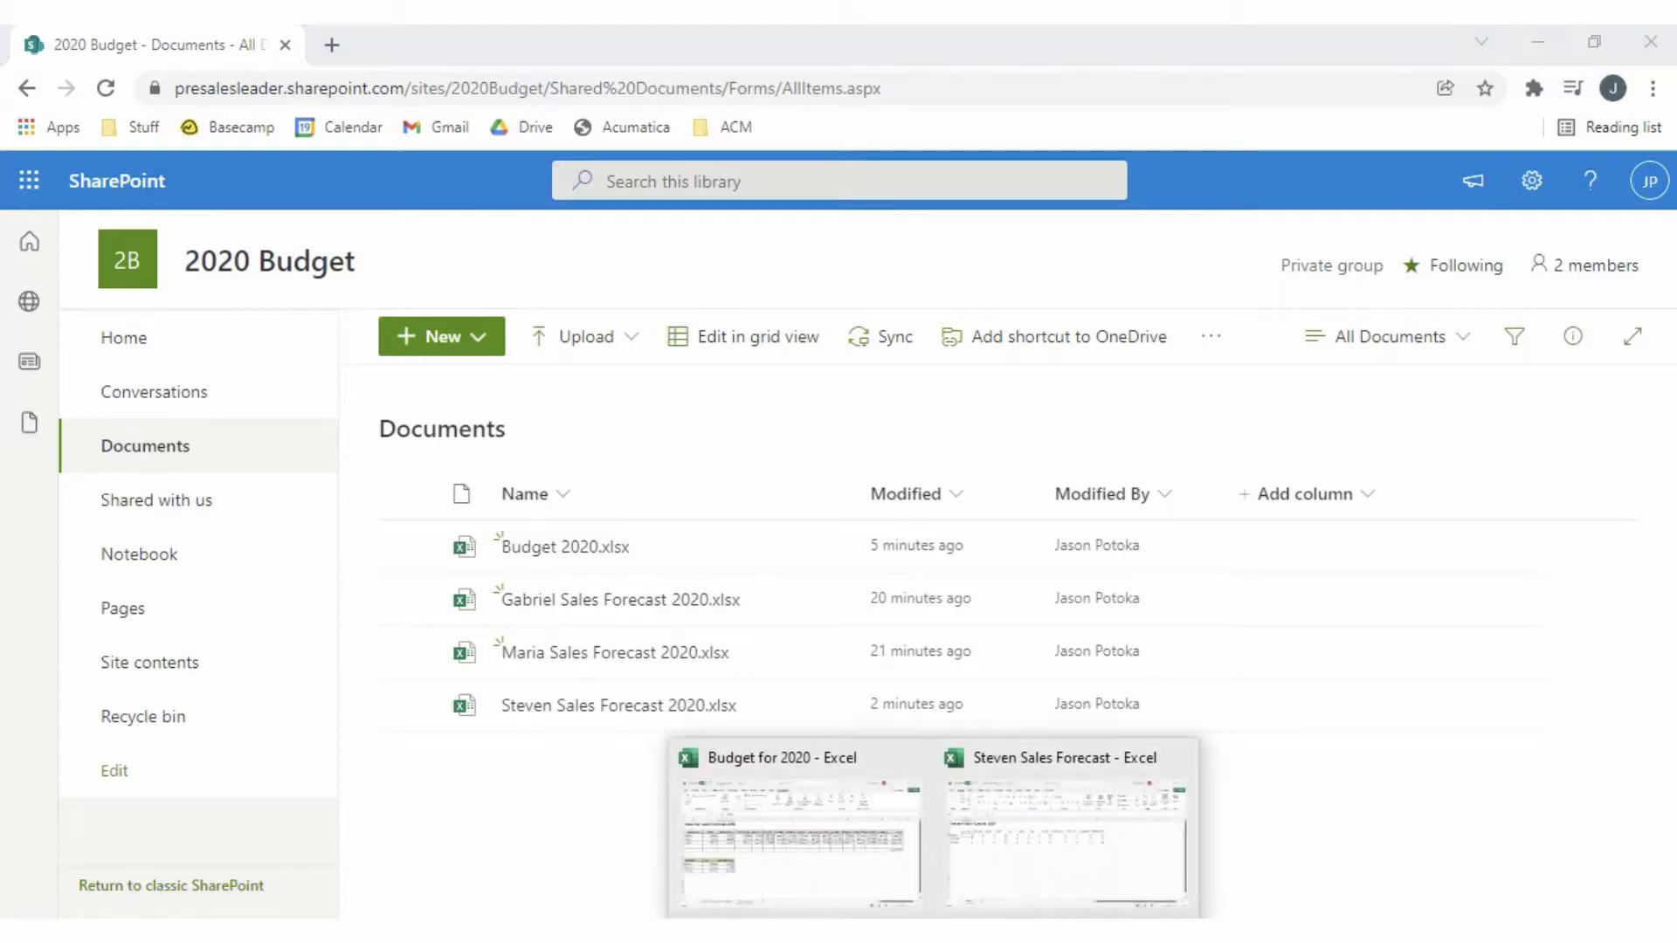
click(1009, 837)
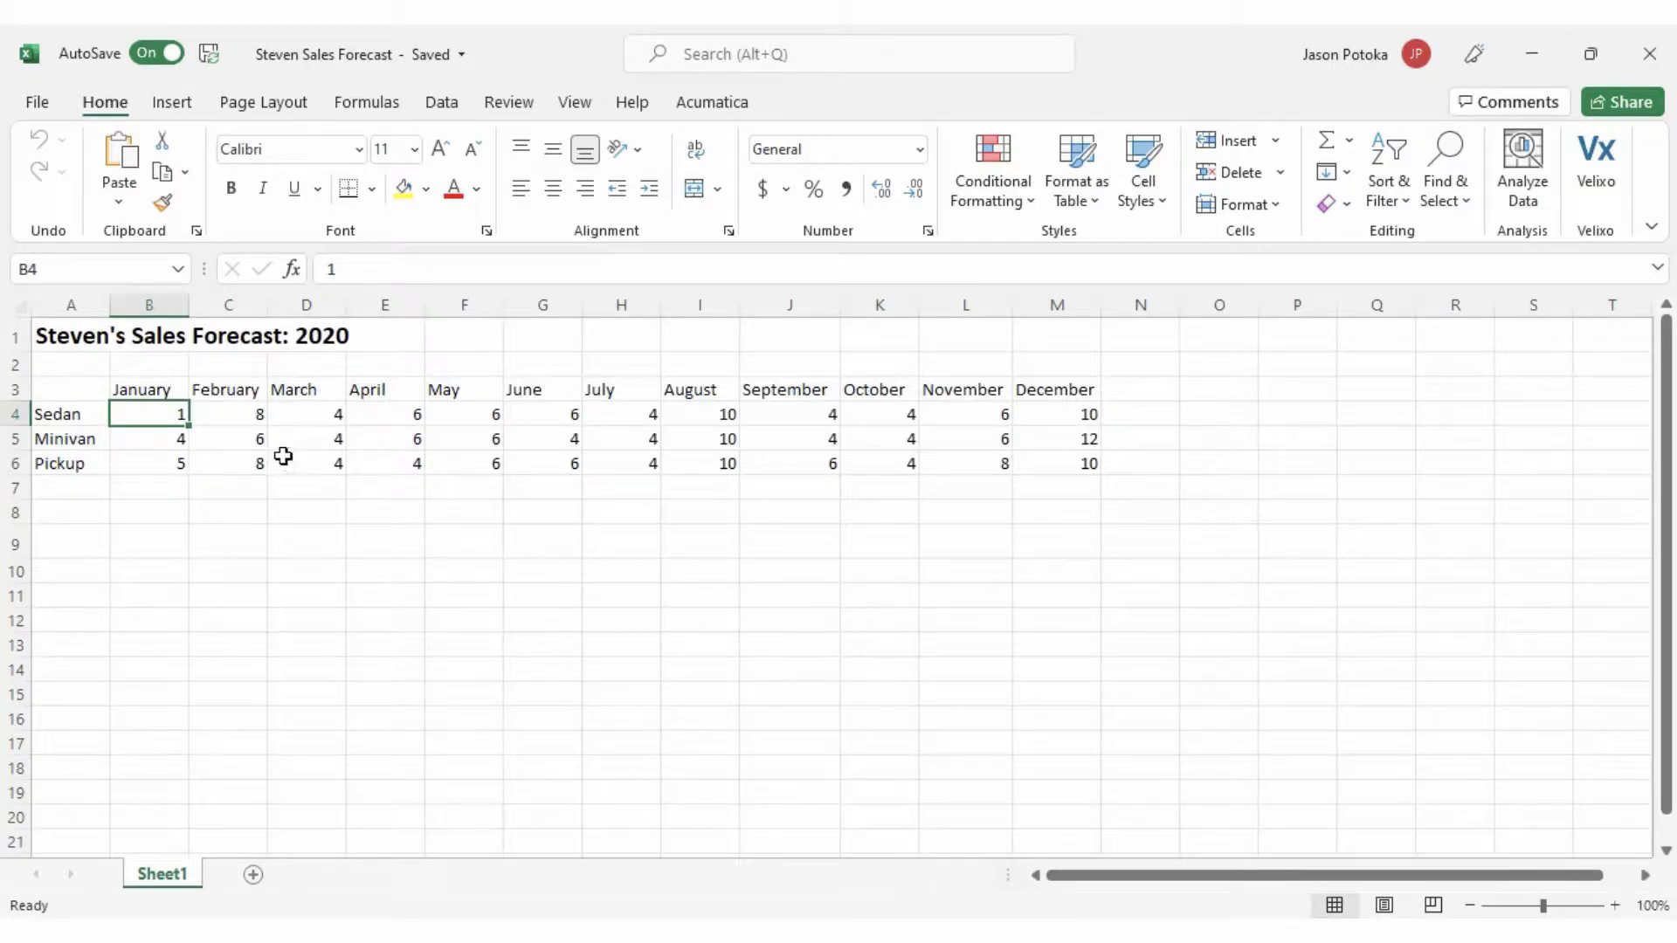
drag(181, 417, 1048, 457)
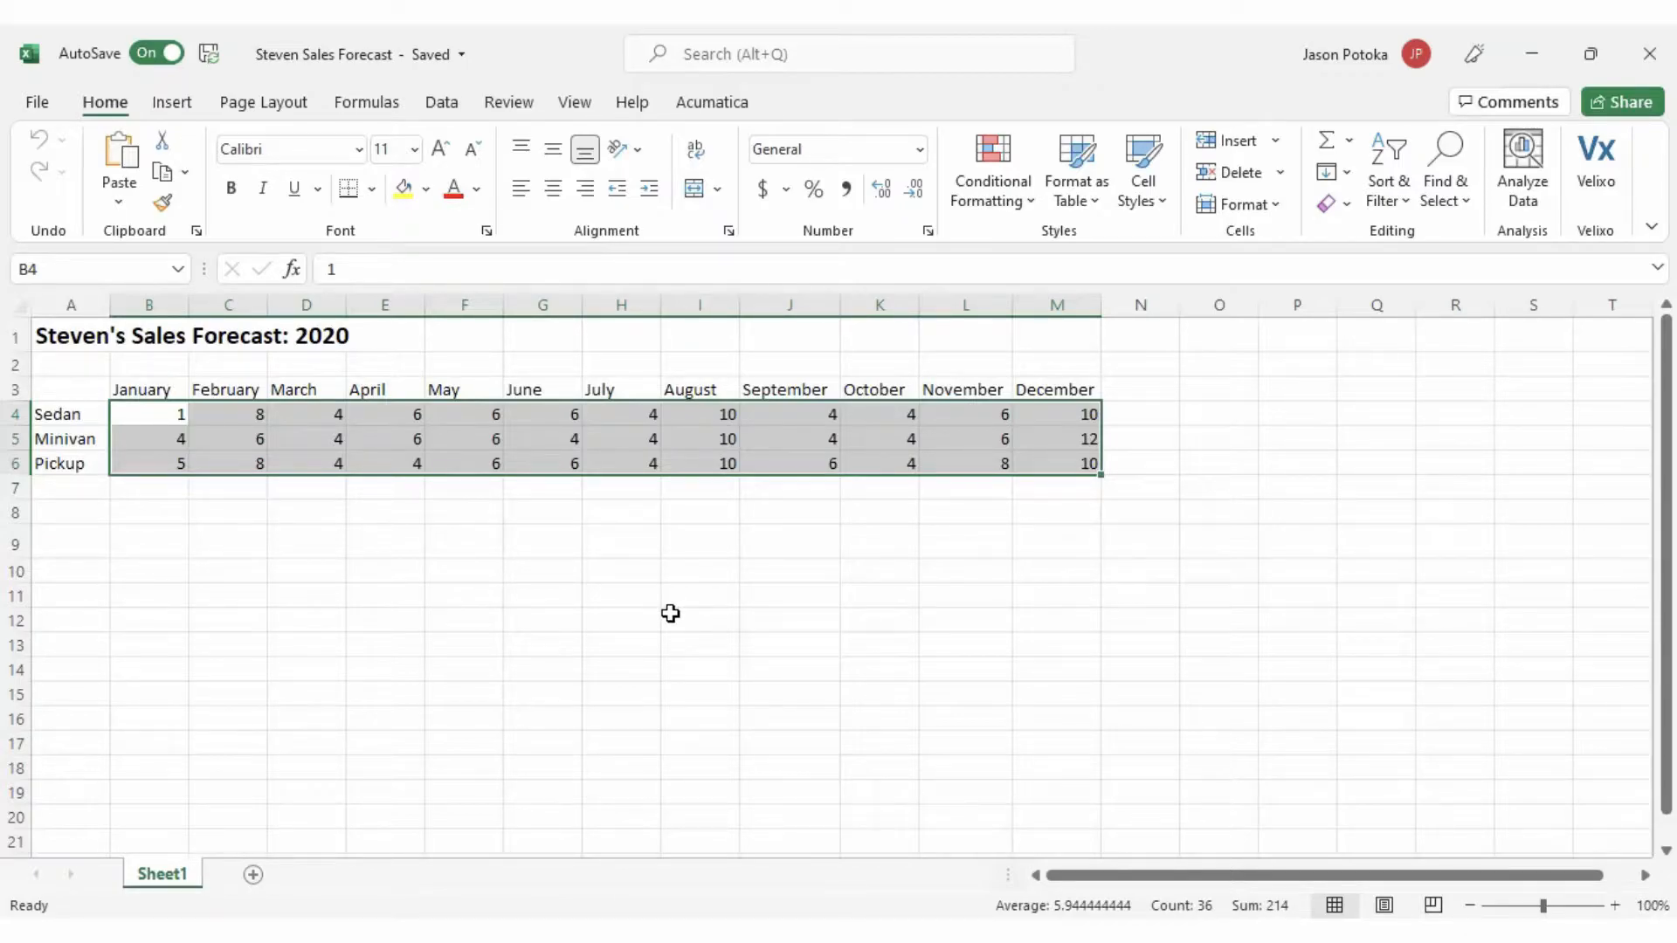
Bring up the Budget for 2020 workbook and arrange it side by side with the salesperson's forecast workbook
click(934, 933)
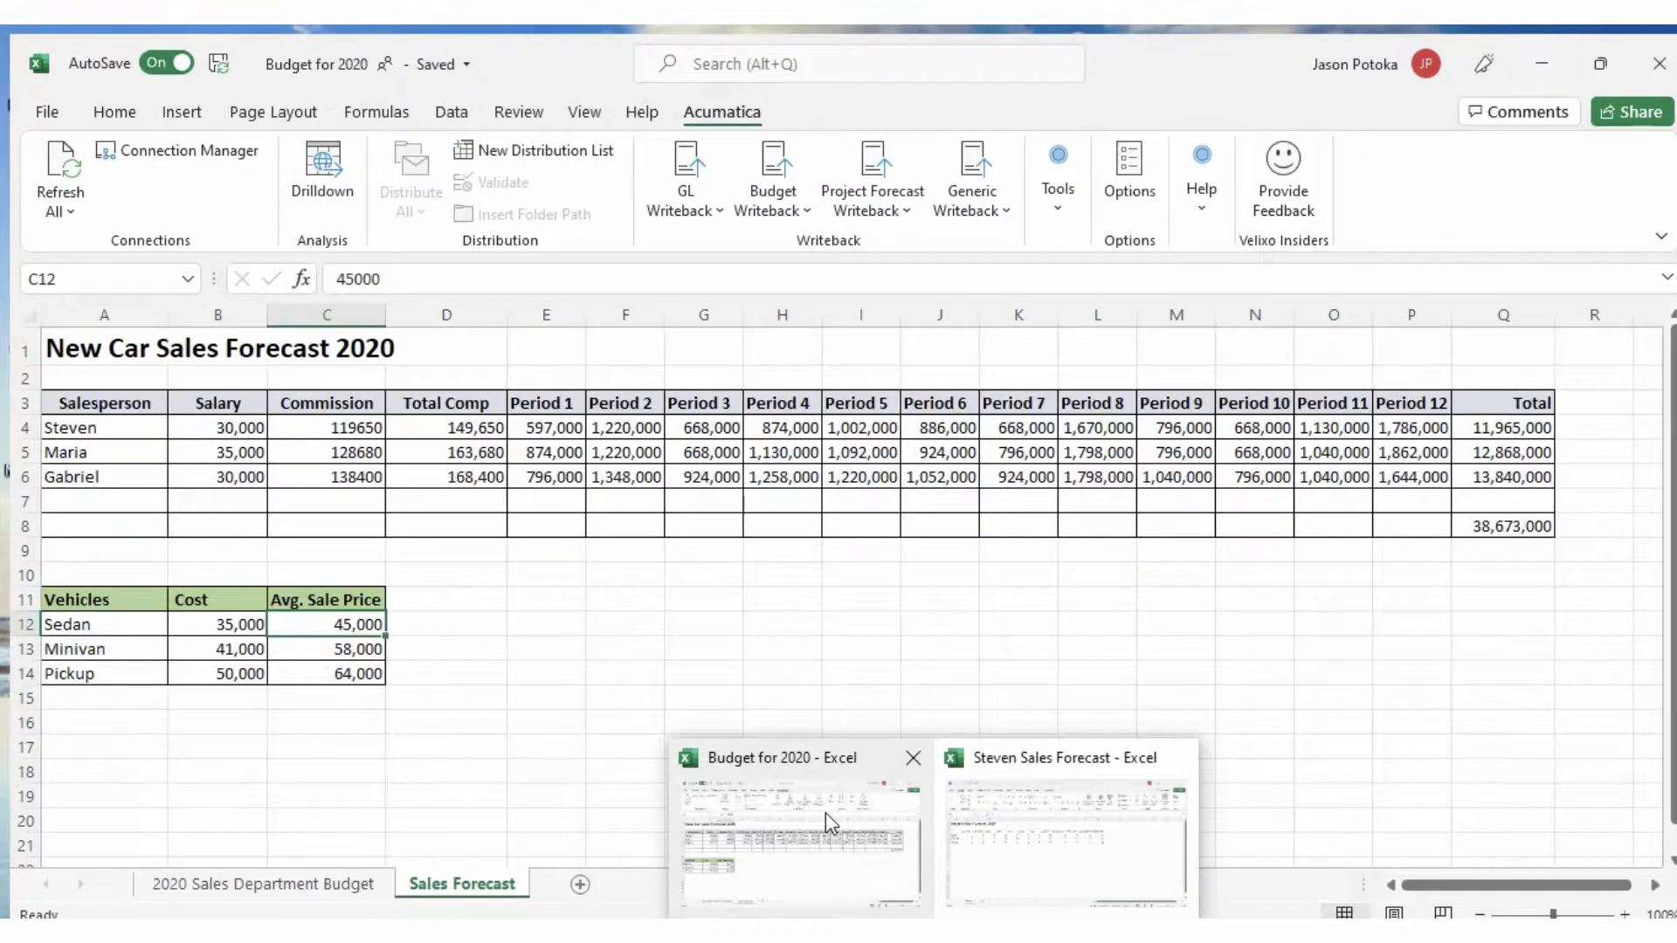
click(826, 812)
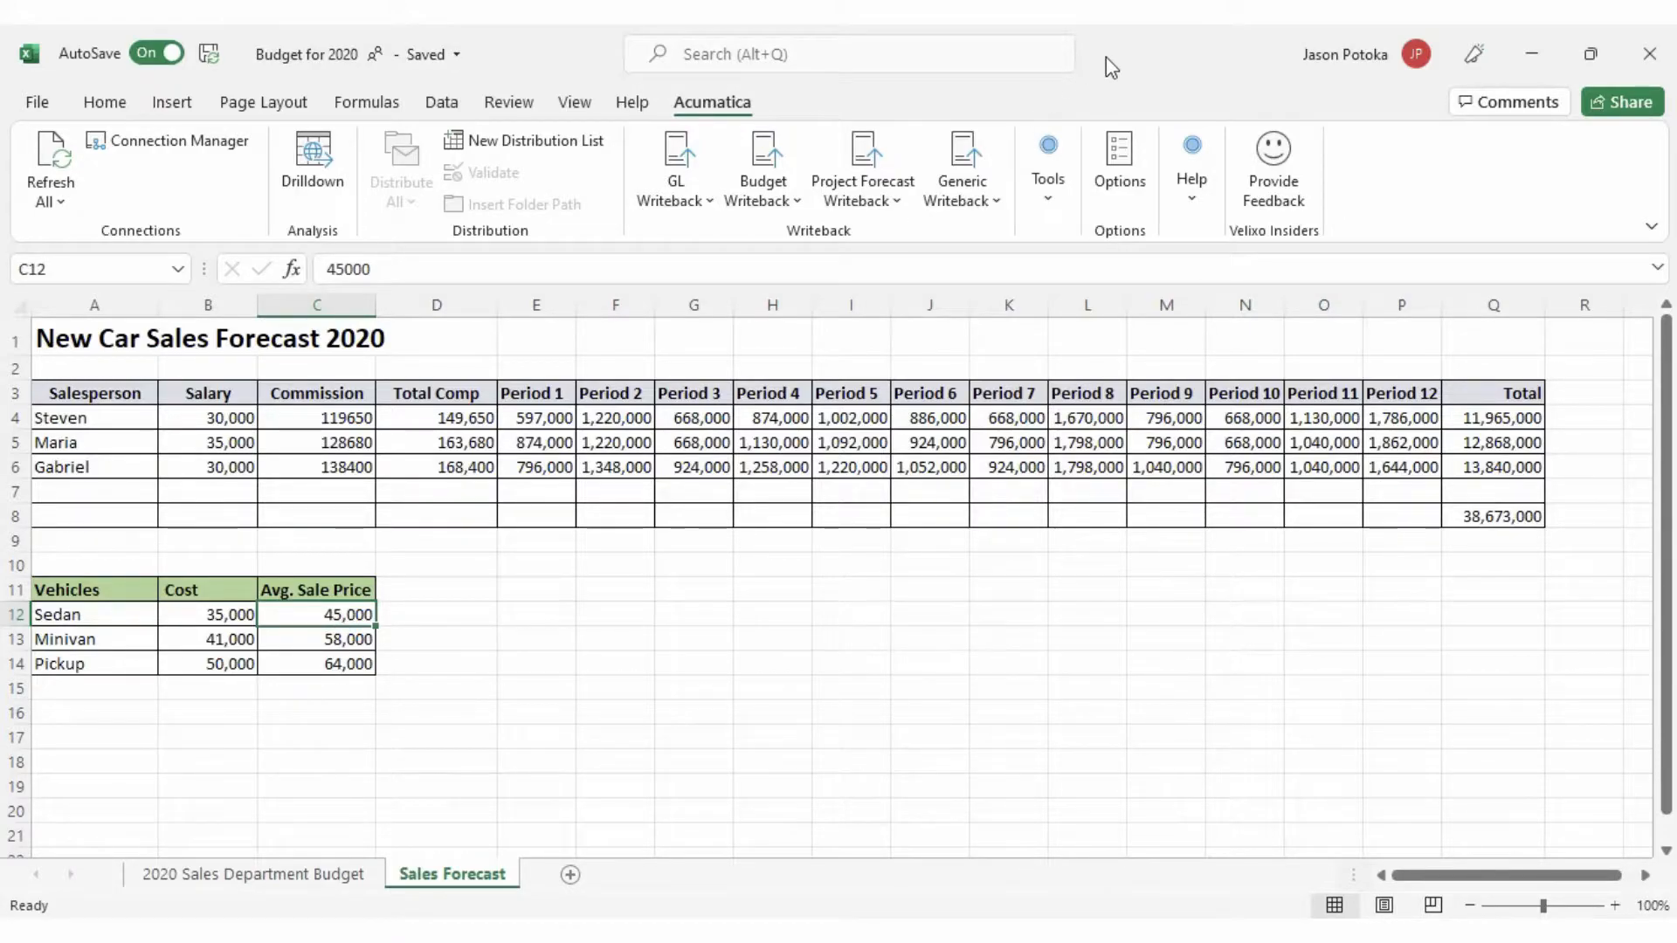
key(super+Right)
click(229, 381)
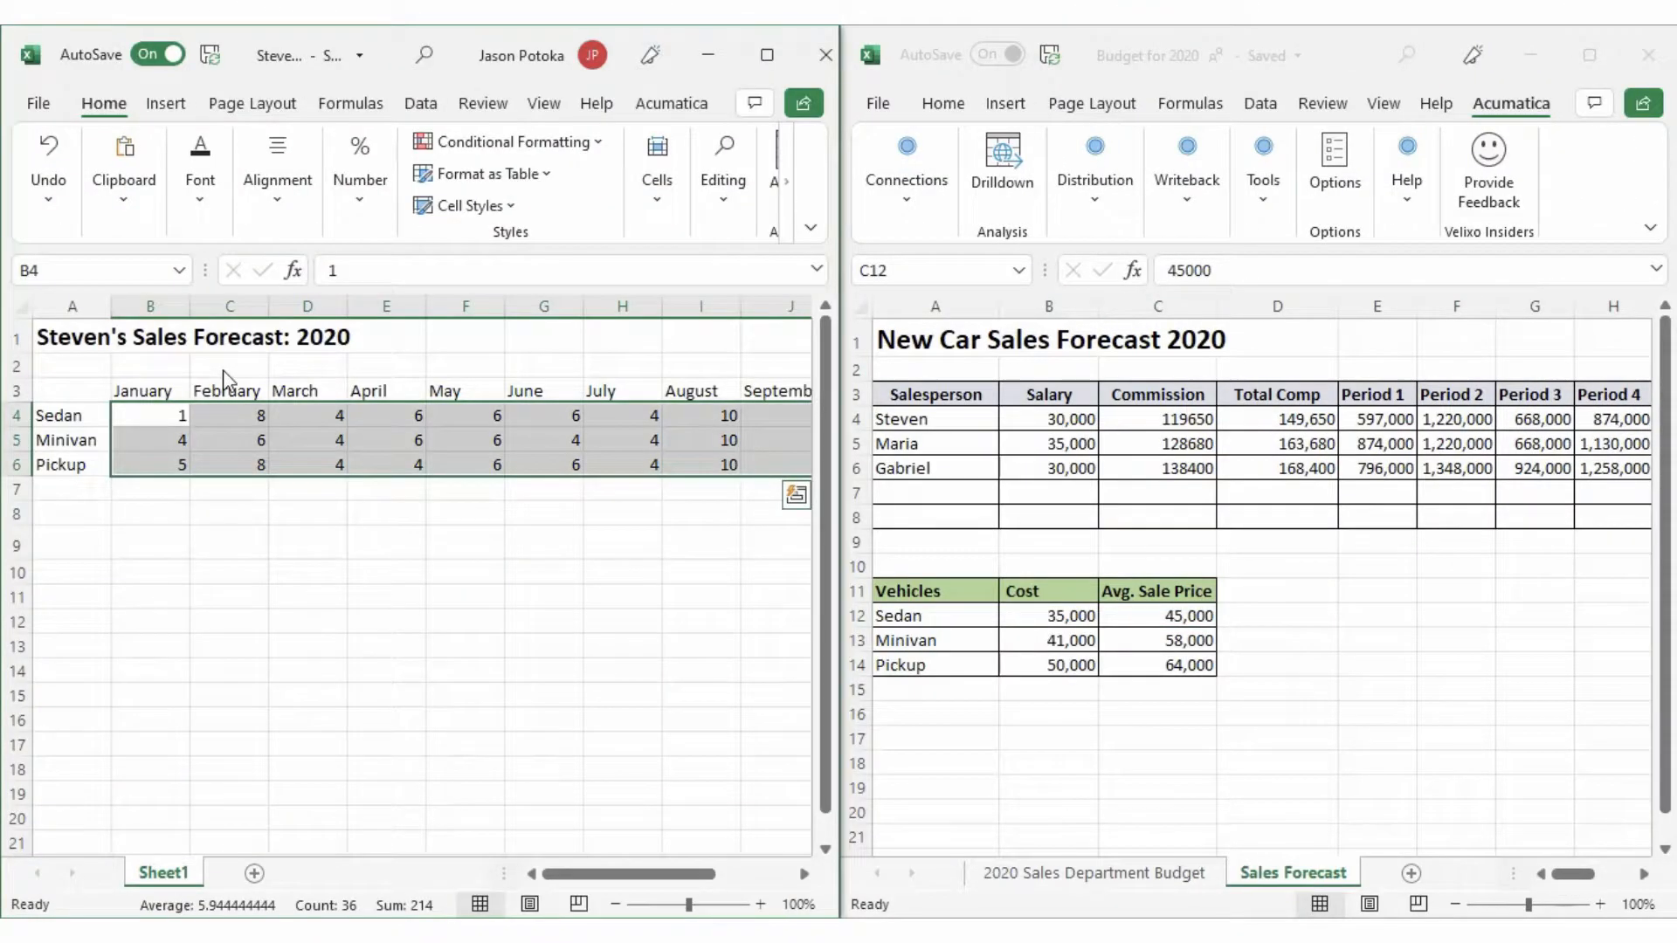
click(307, 546)
Try a January sedan quantity of 5 in the salesperson's forecast and undo the entry
click(183, 414)
text(5)
key(Return)
click(174, 413)
key(ctrl+z)
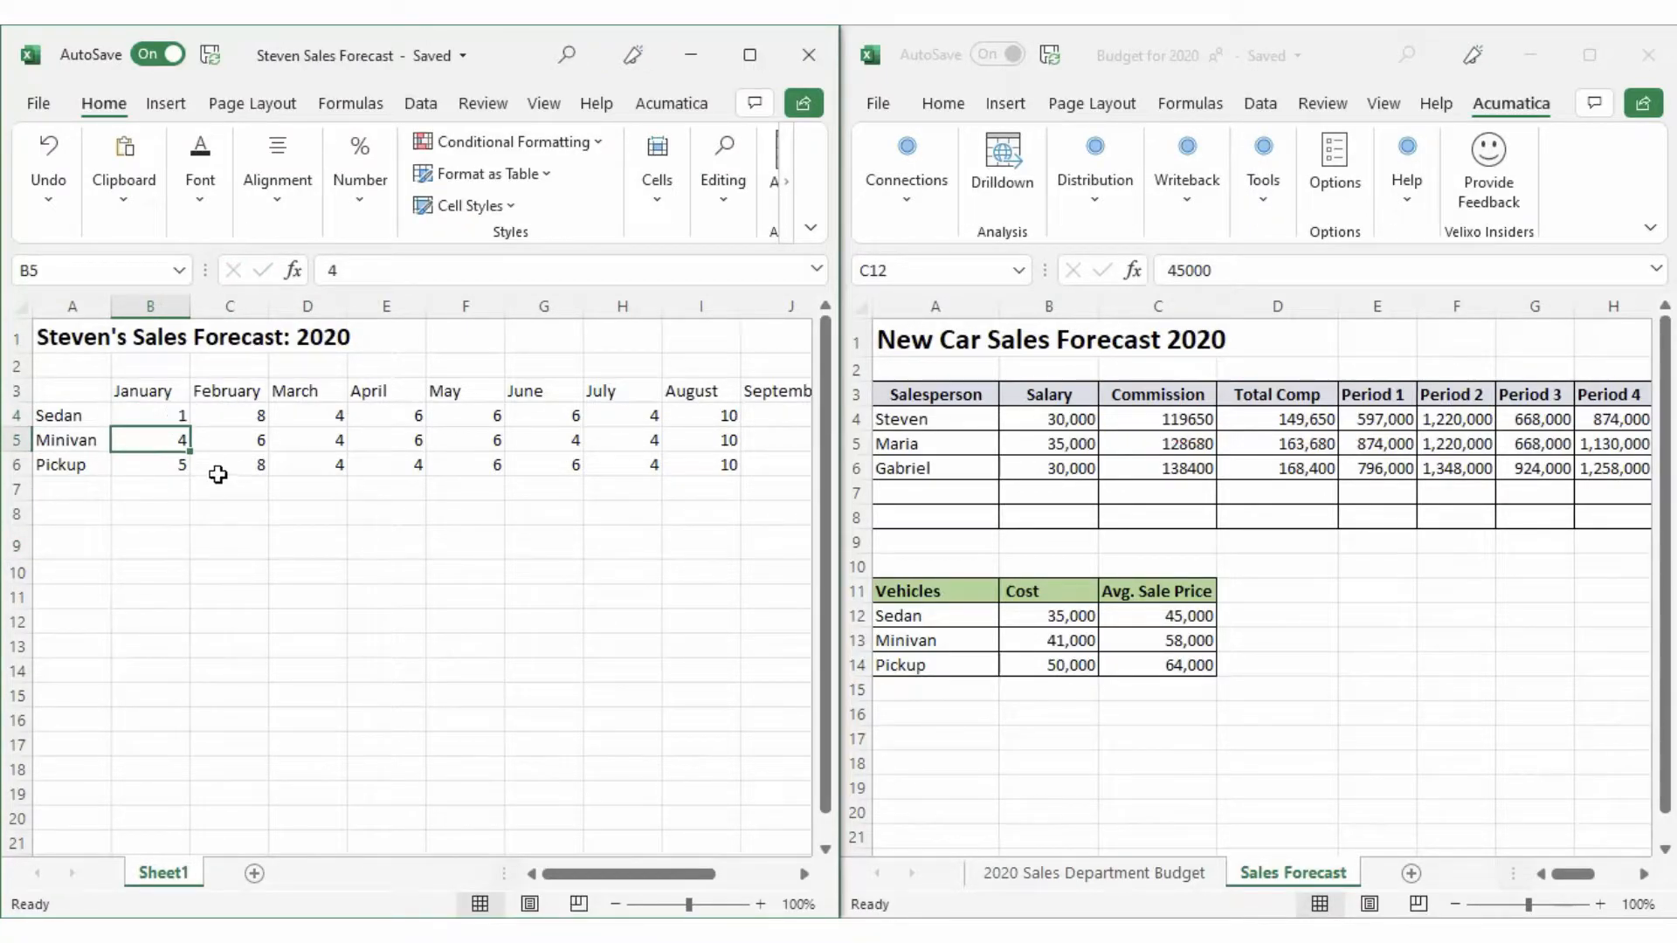
Maximize the Budget for 2020 workbook and test a sedan average sale price of 32000 before restoring it to 45000
click(1590, 55)
text(32000)
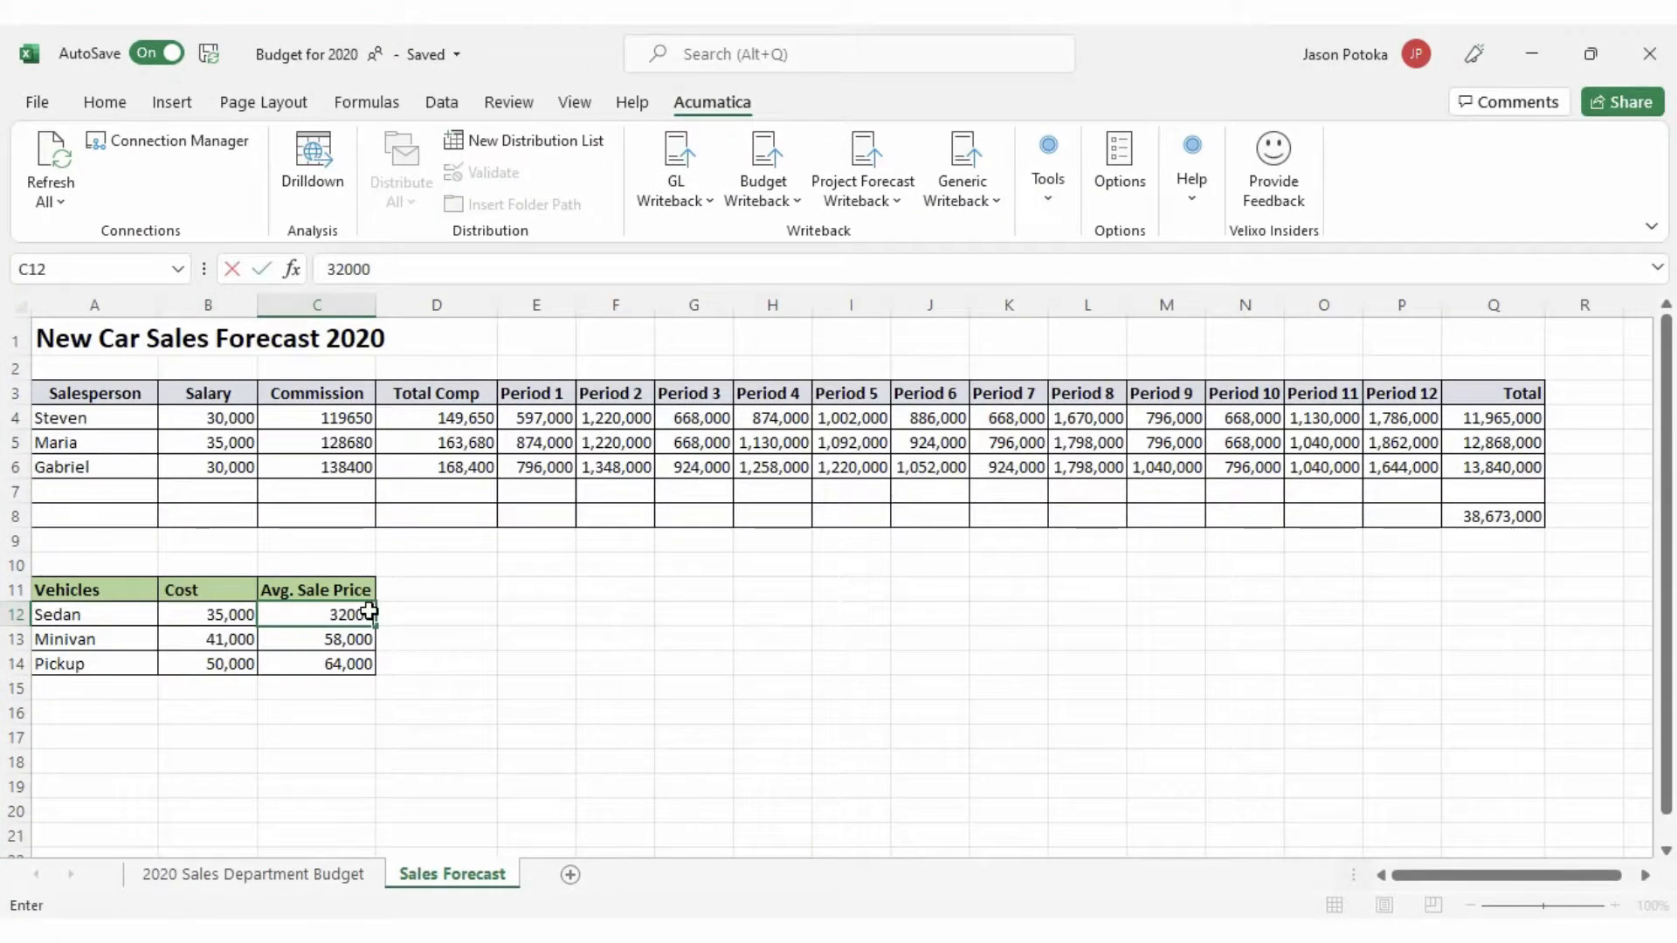
key(Return)
click(368, 611)
text(45000)
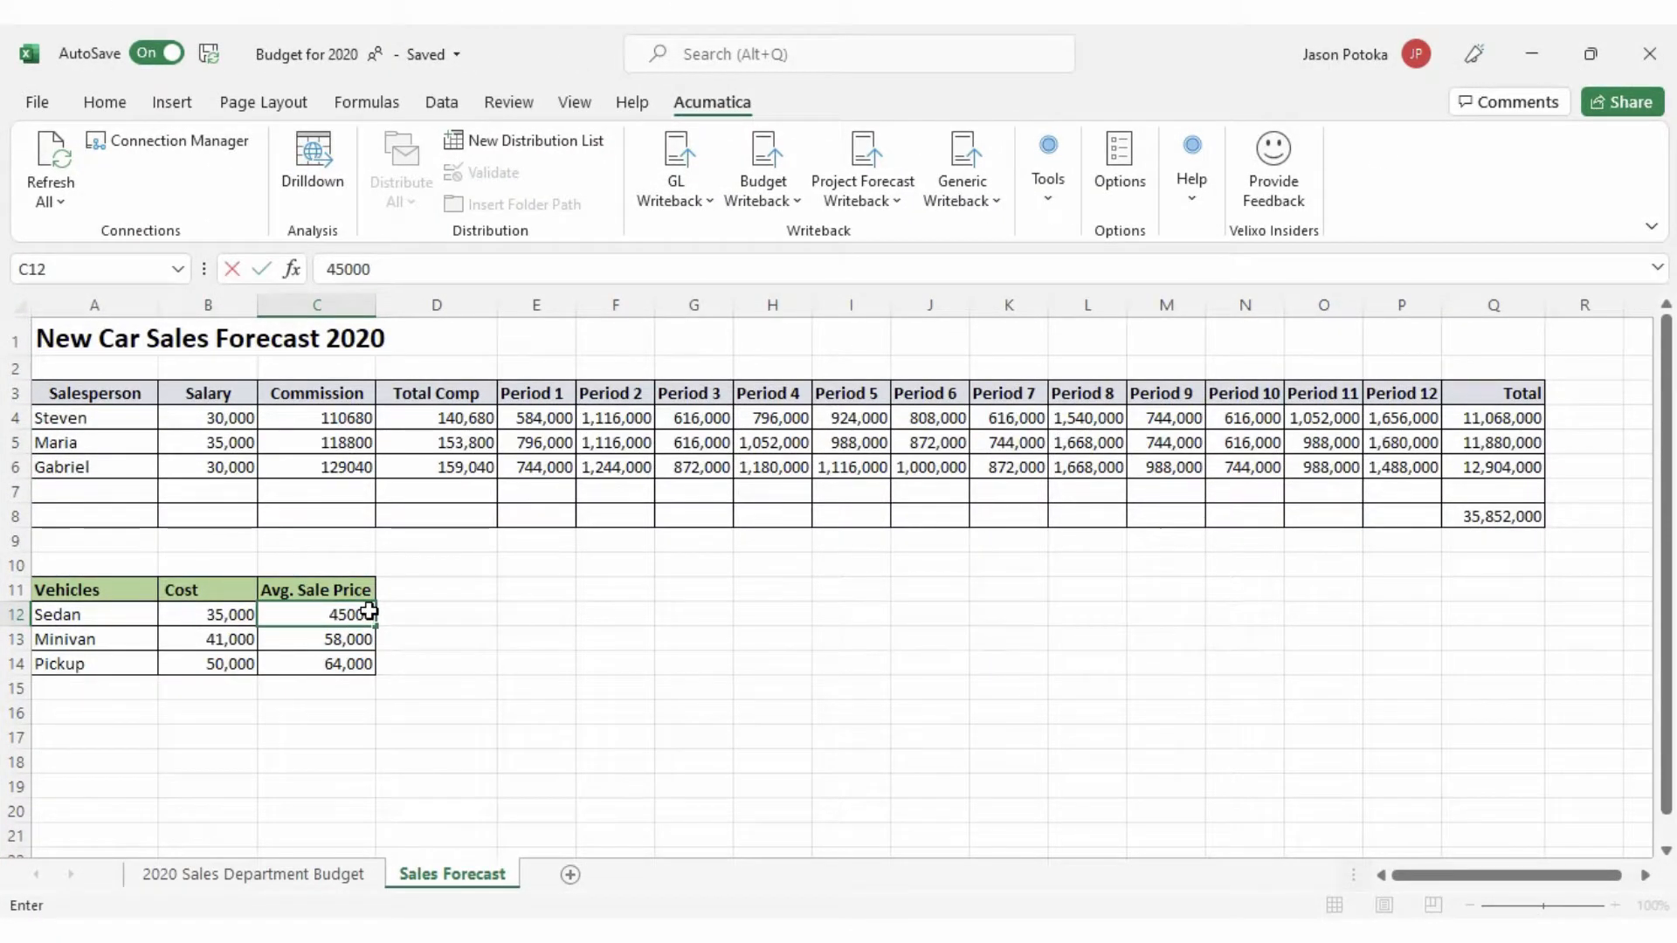
key(Return)
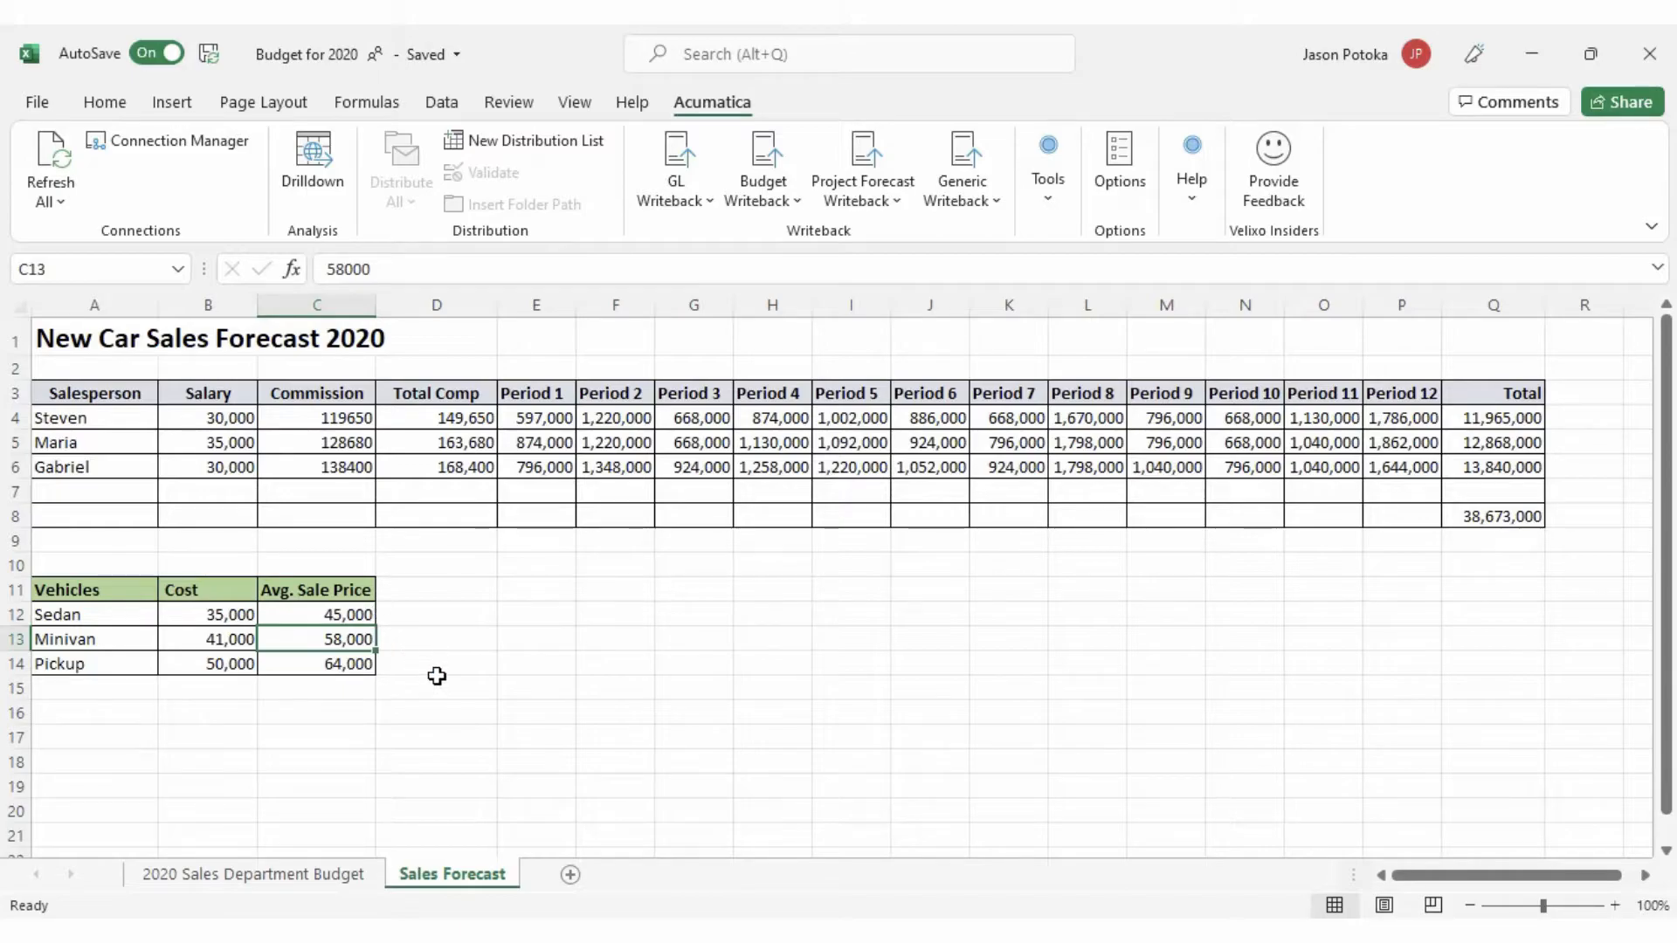
Check the grand total formula in Q8 of the Sales Forecast sheet and view the Budget Writeback options
click(1527, 517)
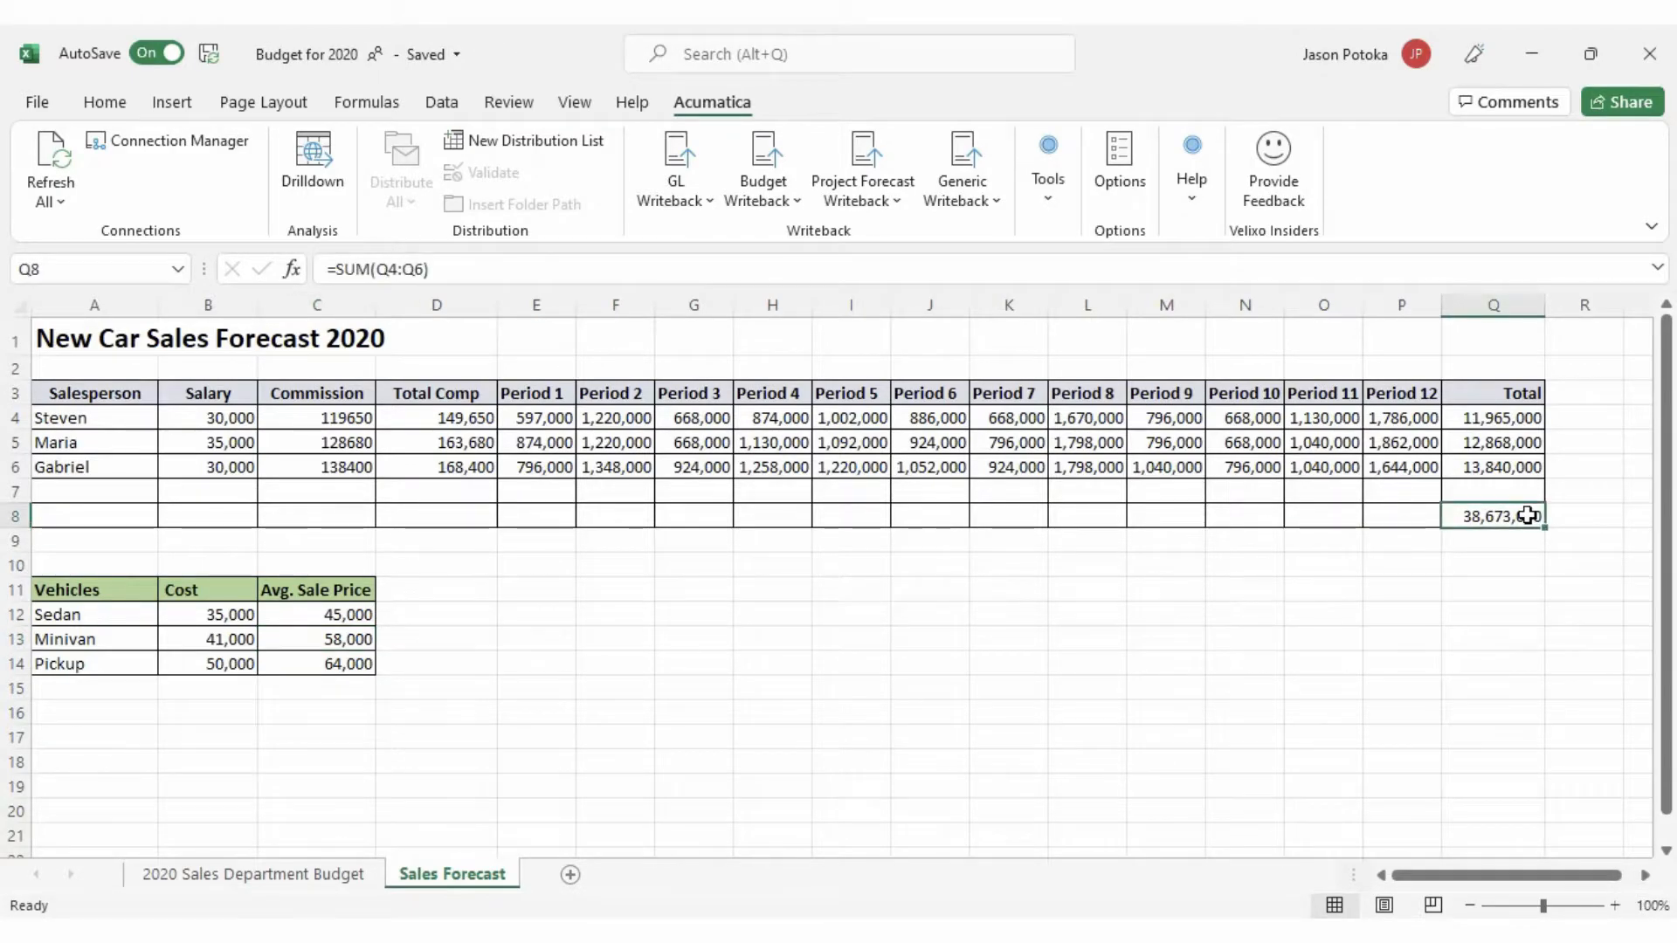
click(1522, 563)
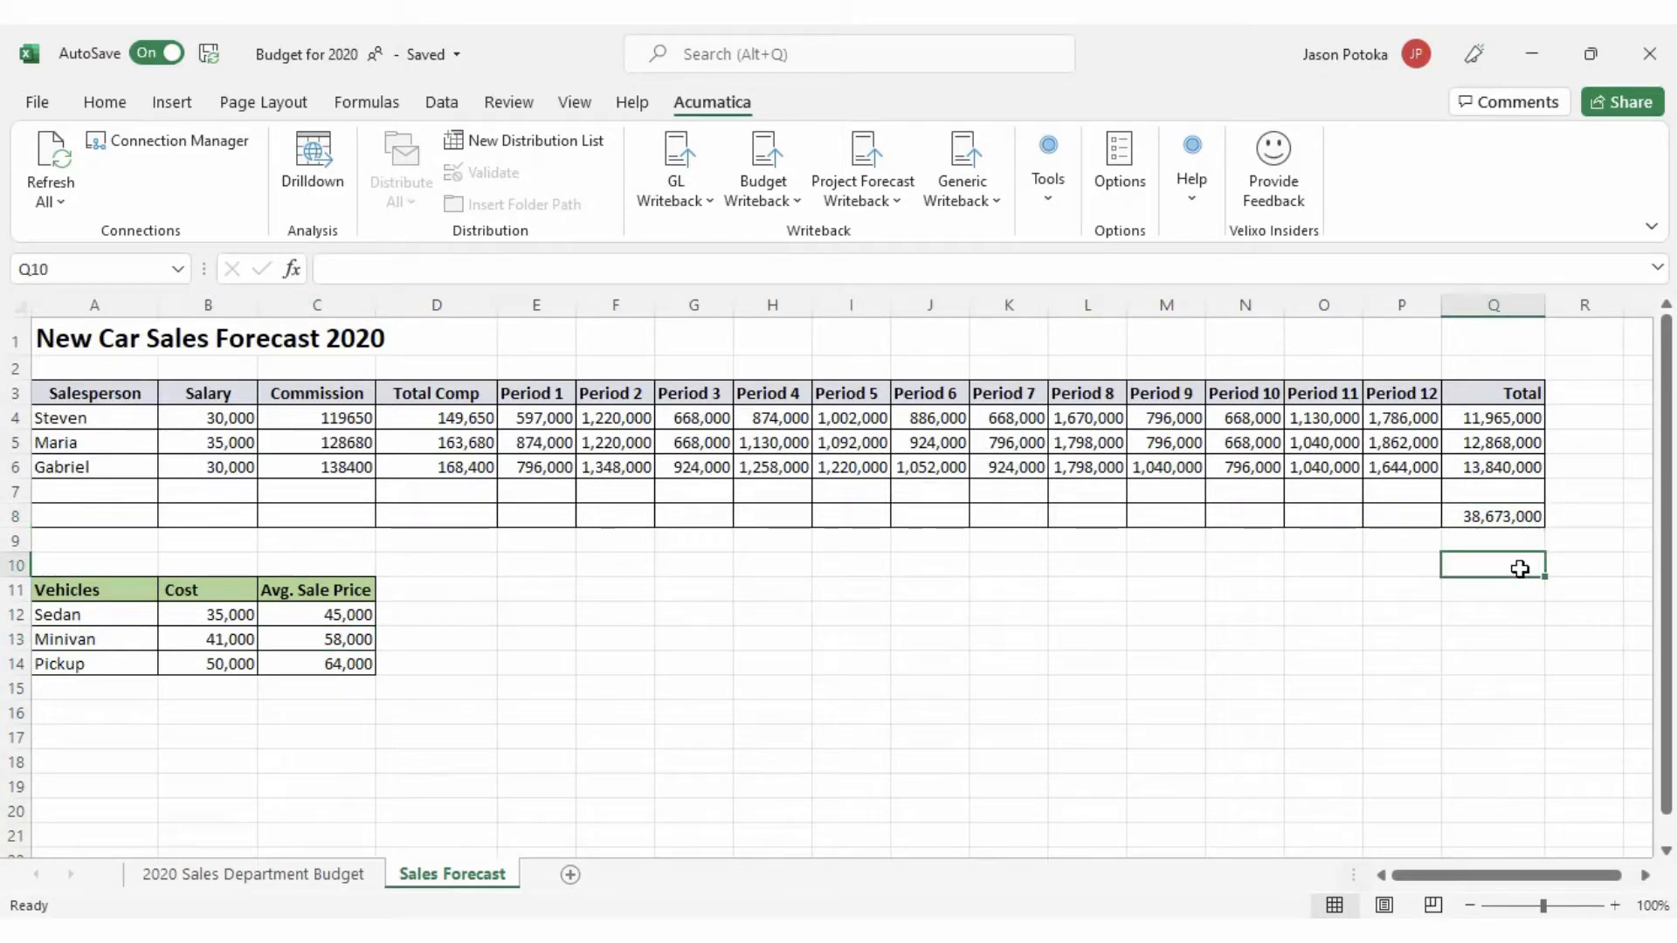
click(785, 200)
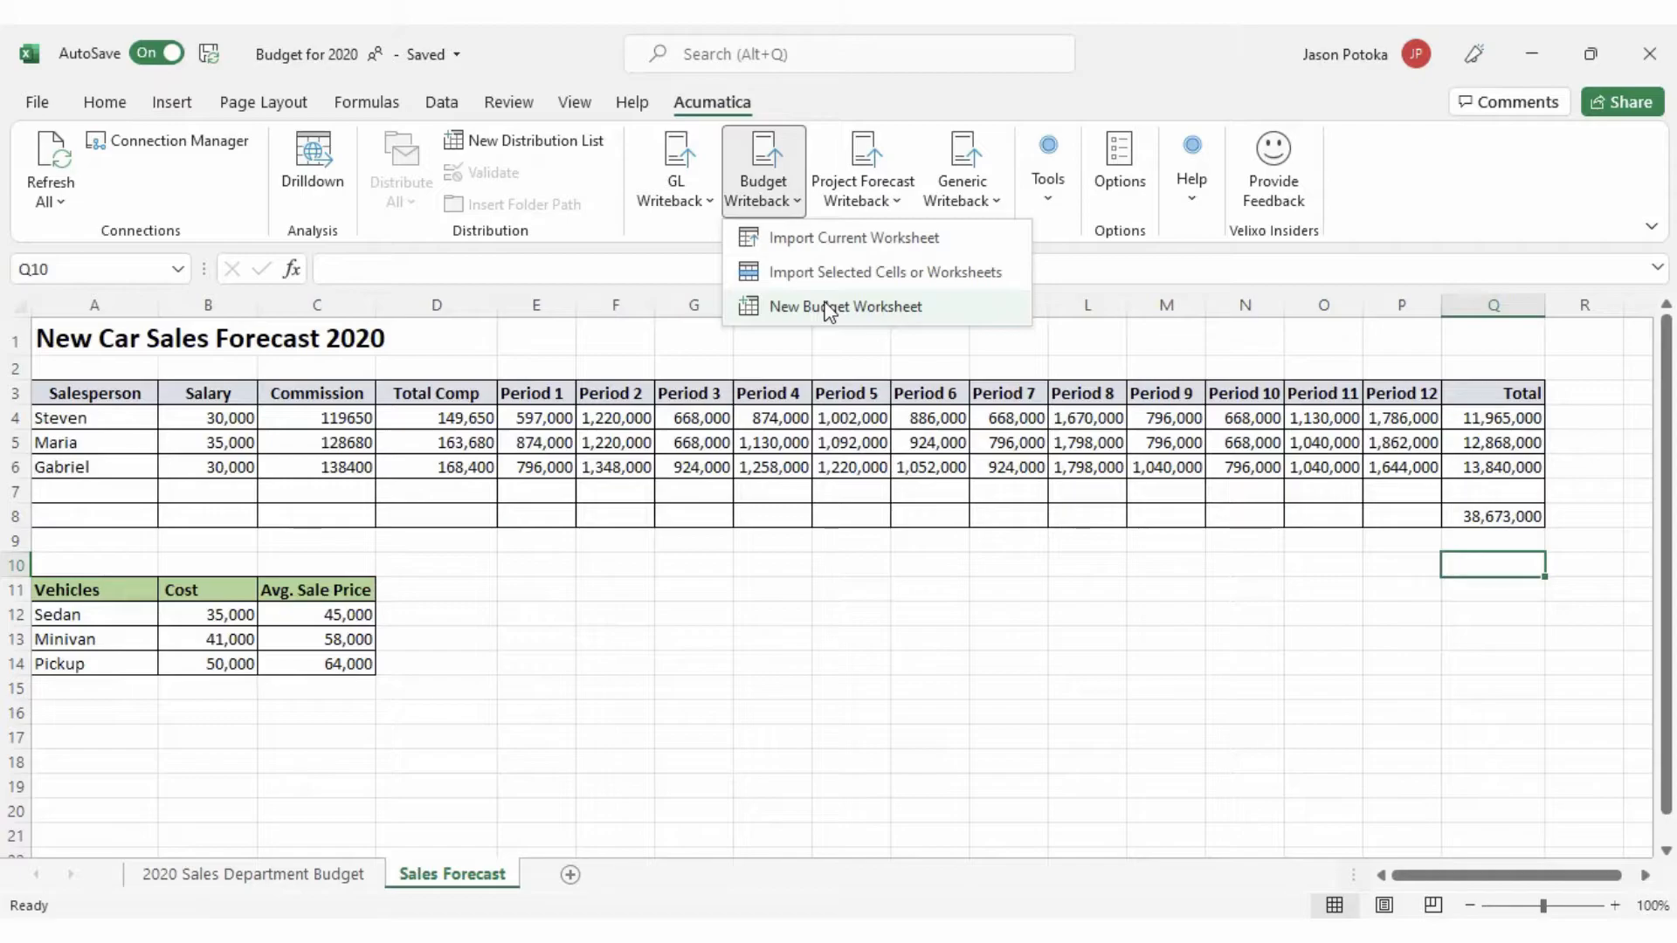
On the 2020 Sales Department Budget sheet, inspect the Sales Revenue description formula and the Prior Year Actuals formulas
click(254, 875)
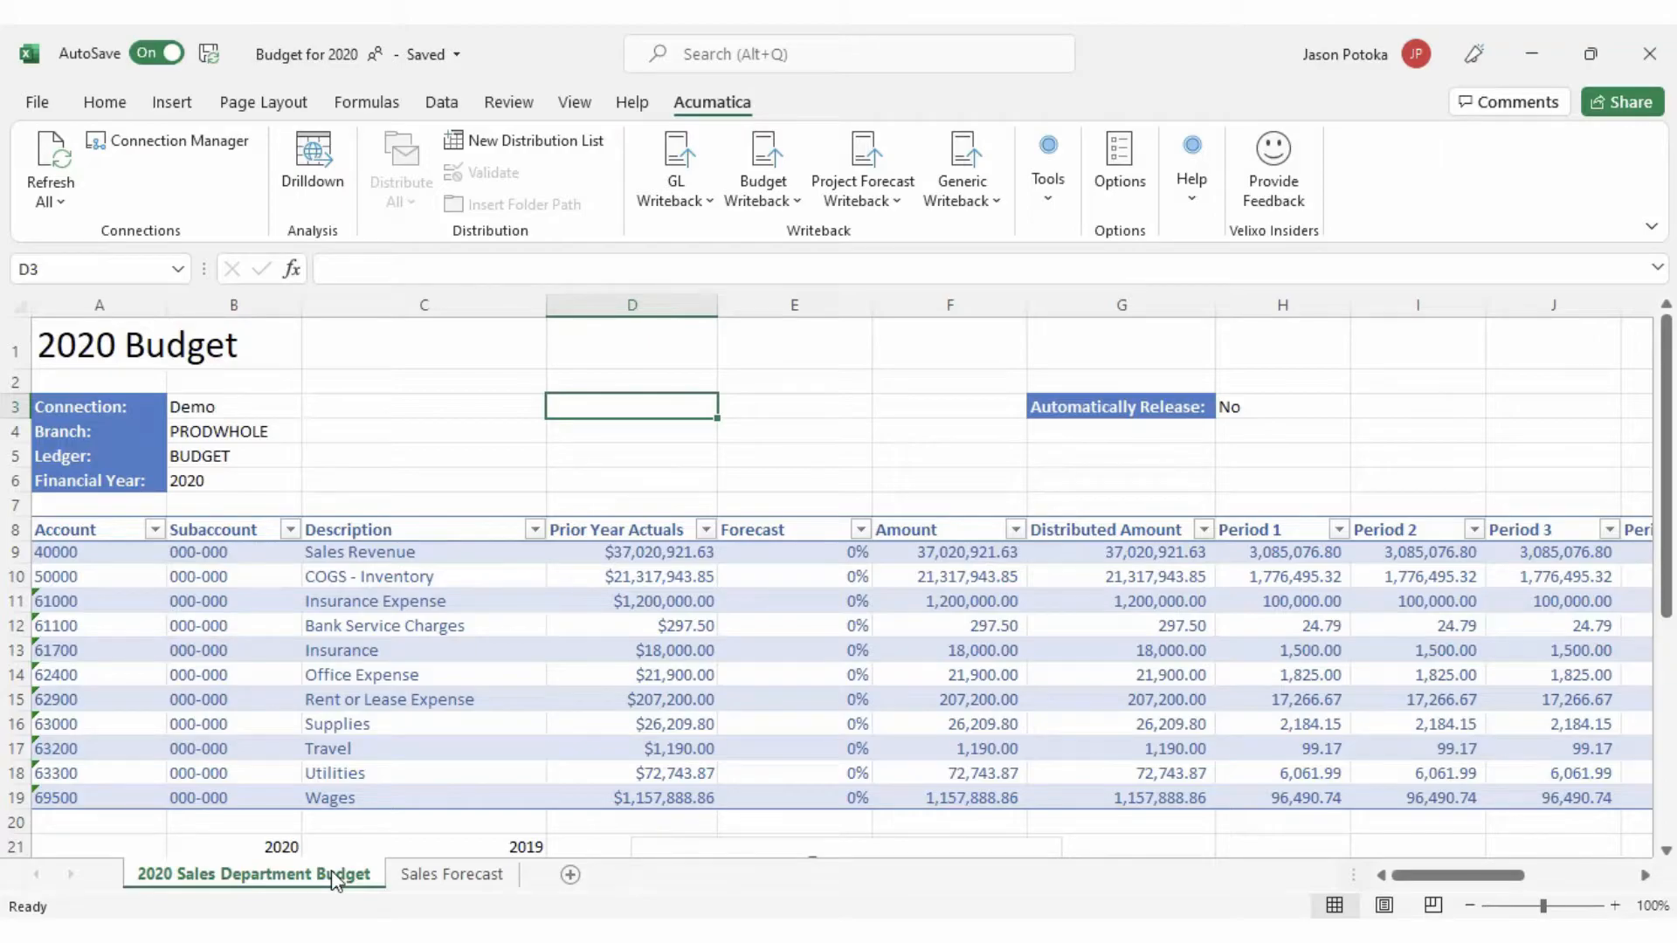
click(377, 560)
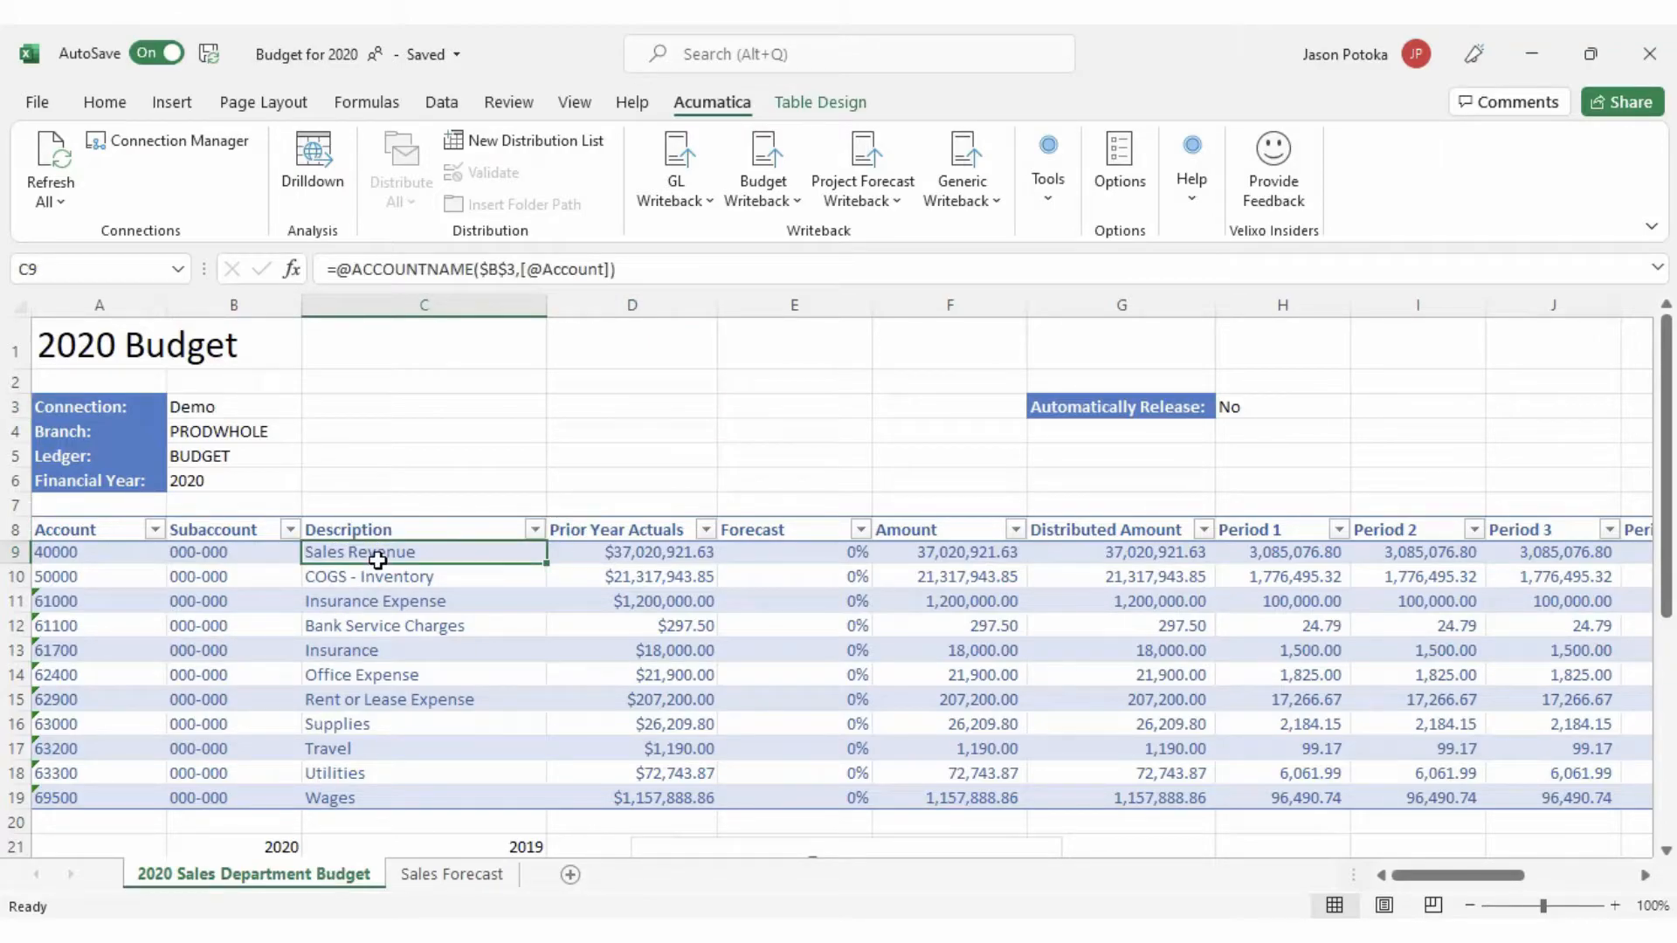
click(594, 555)
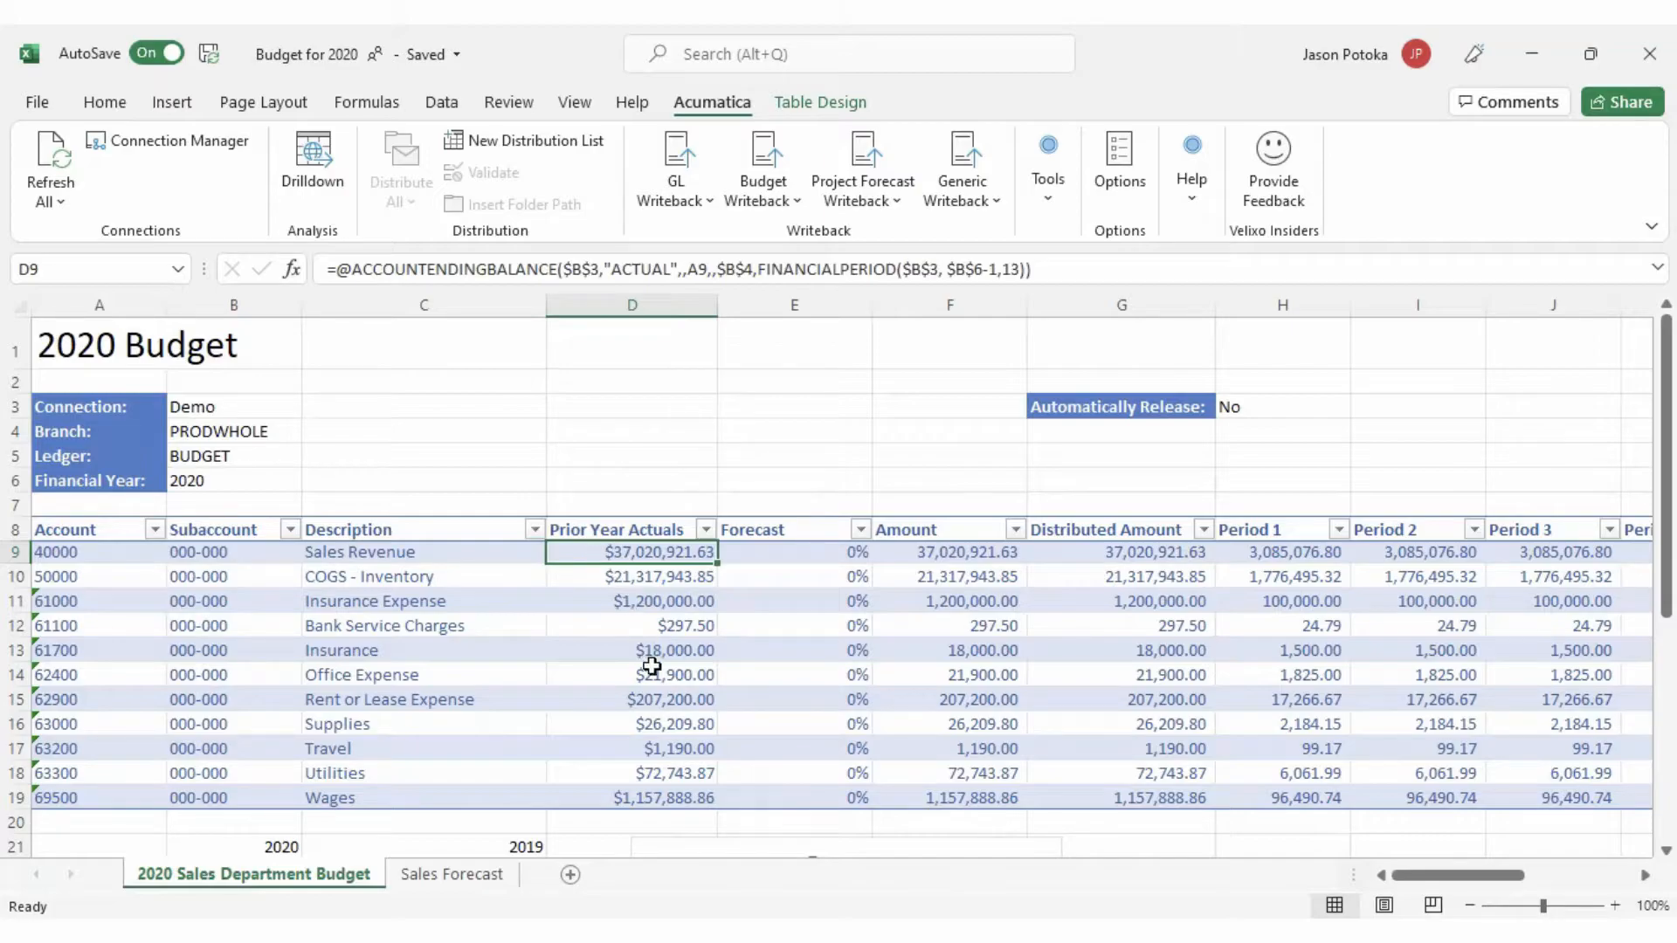
click(659, 699)
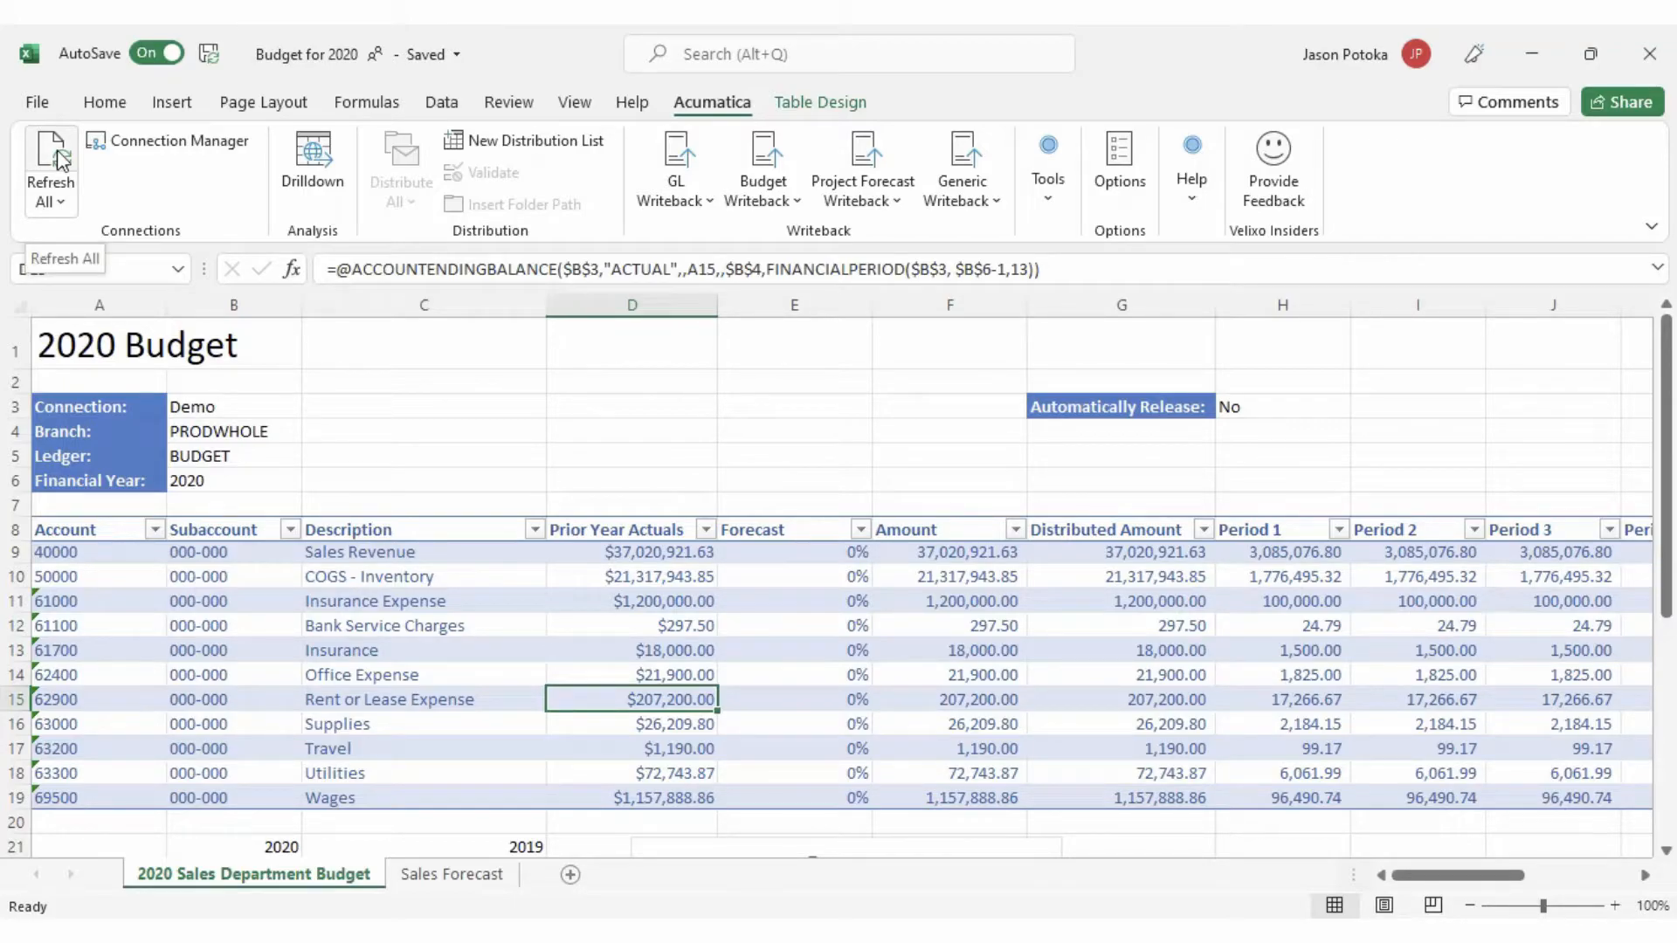
click(661, 555)
Drill down into the Prior Year Actuals of COGS - Inventory and return to the 2020 Sales Department Budget sheet
click(686, 574)
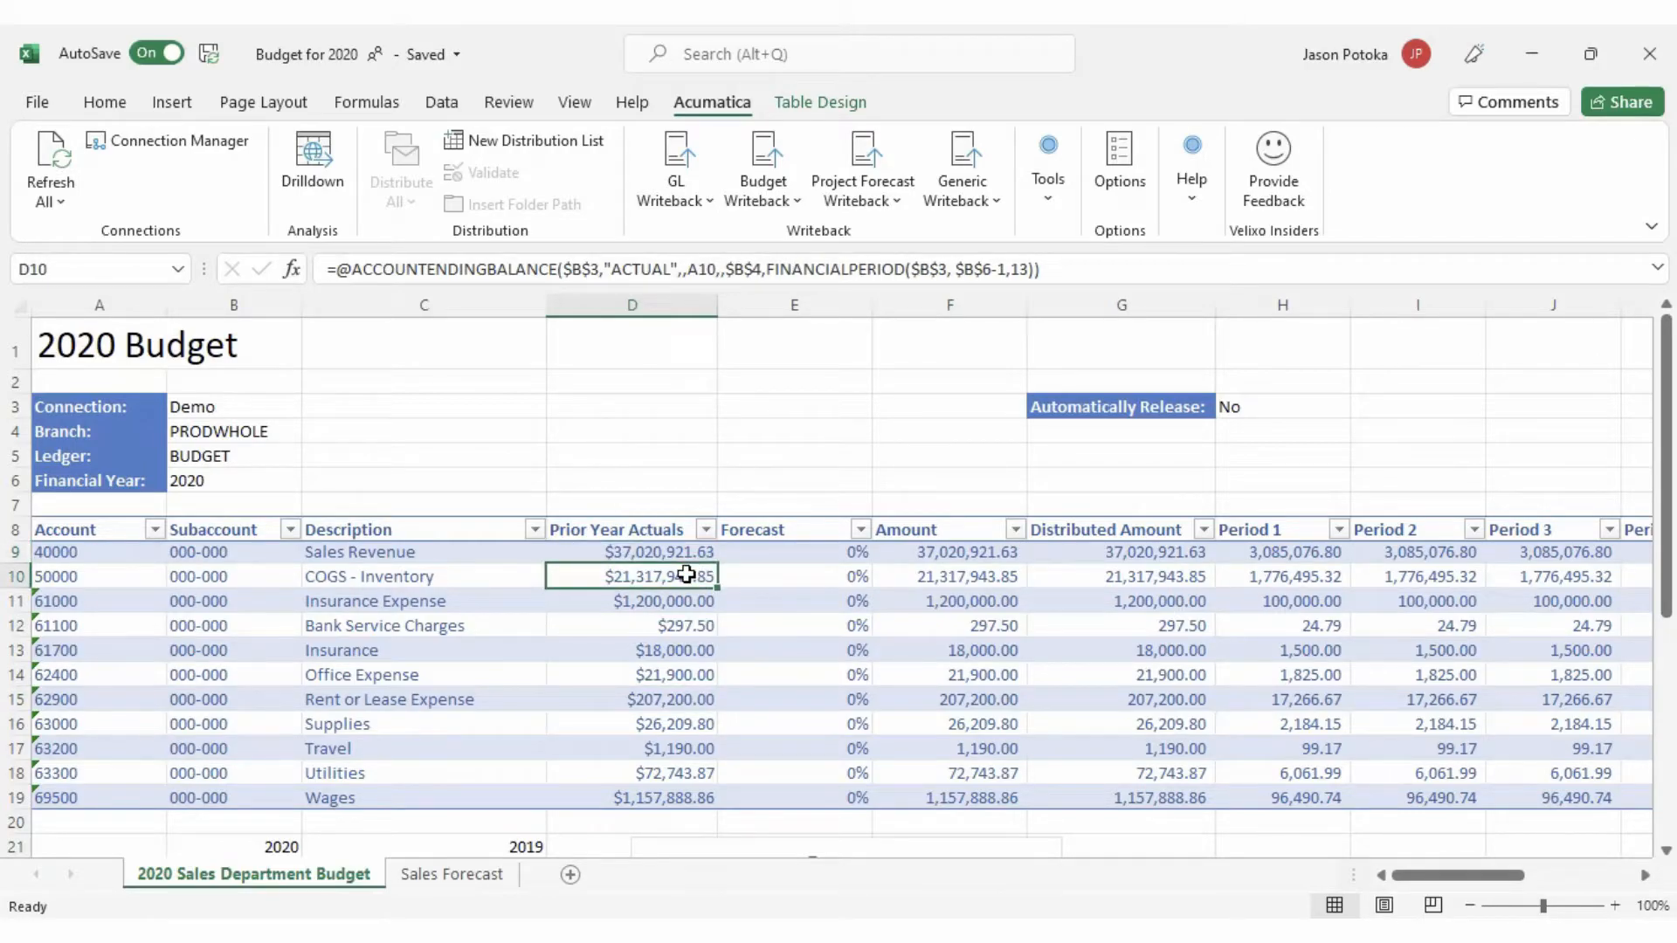
click(316, 157)
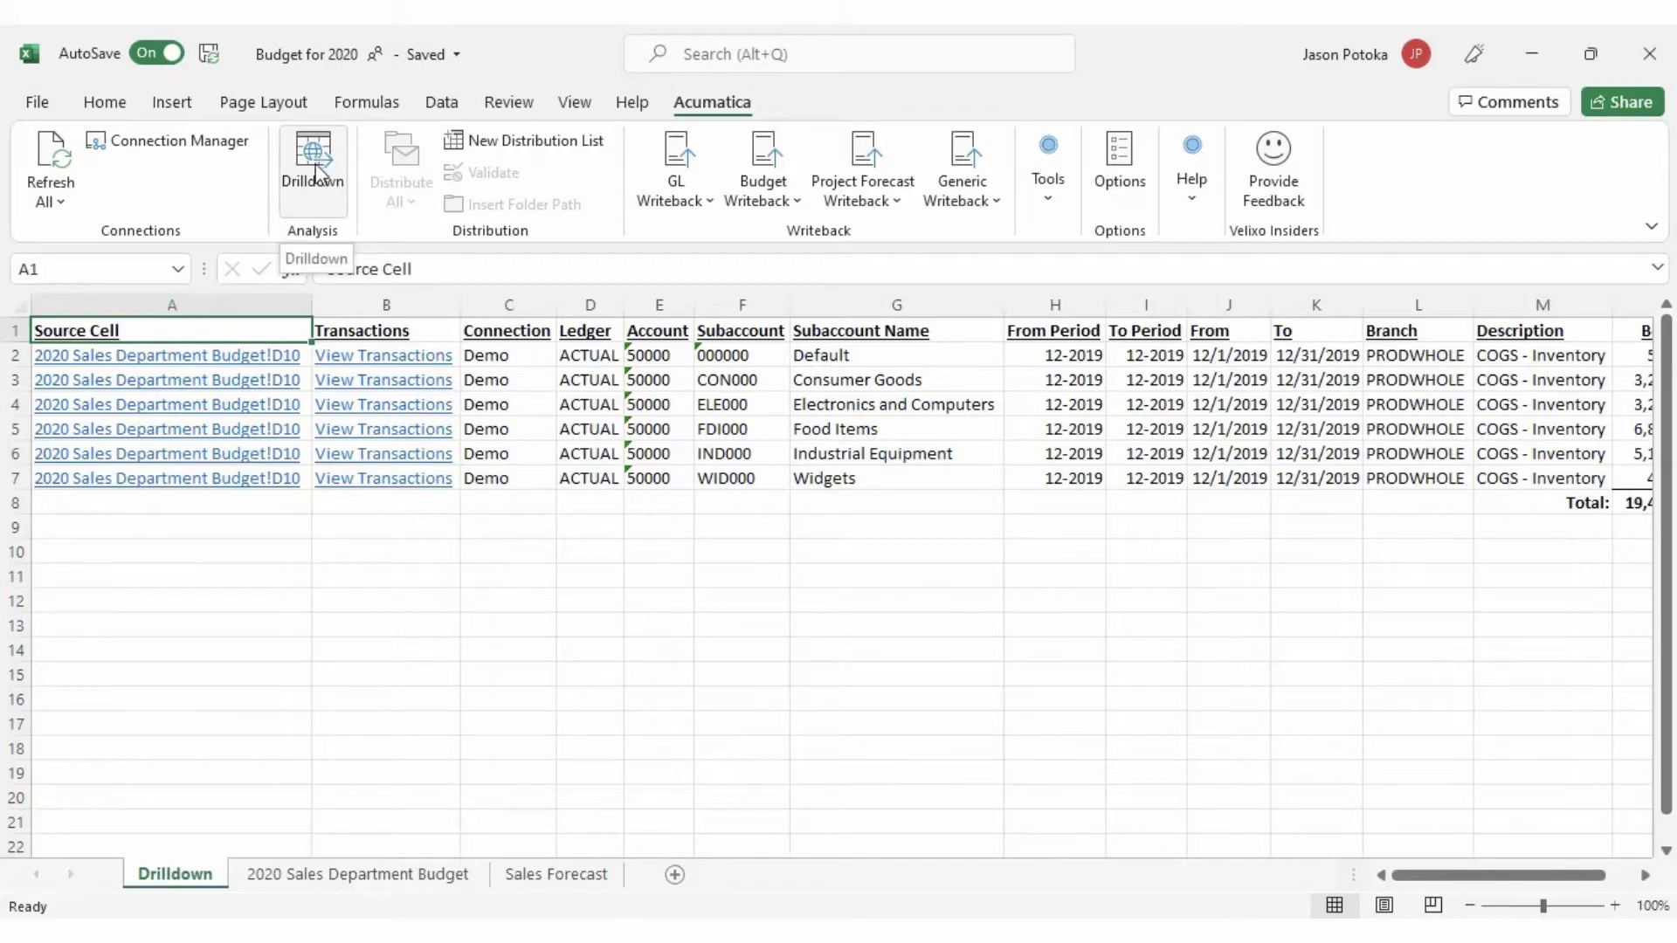
click(409, 876)
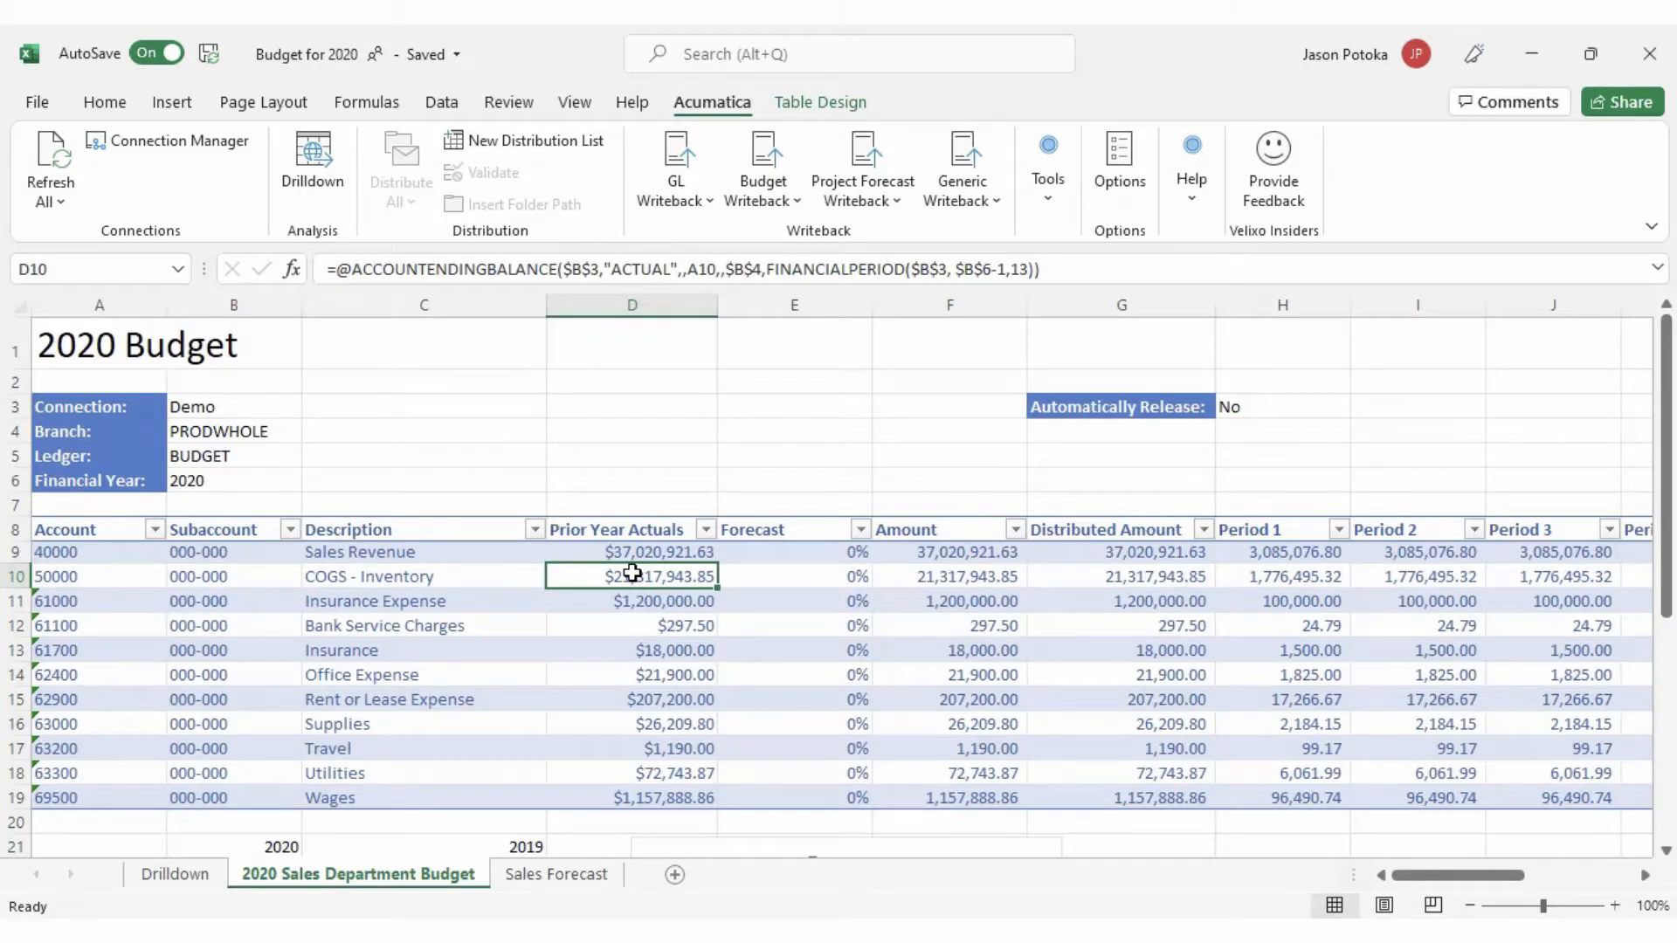
Set the COGS - Inventory forecast to 20% and check the 2019 gross margin percentage in the summary below the table
click(790, 577)
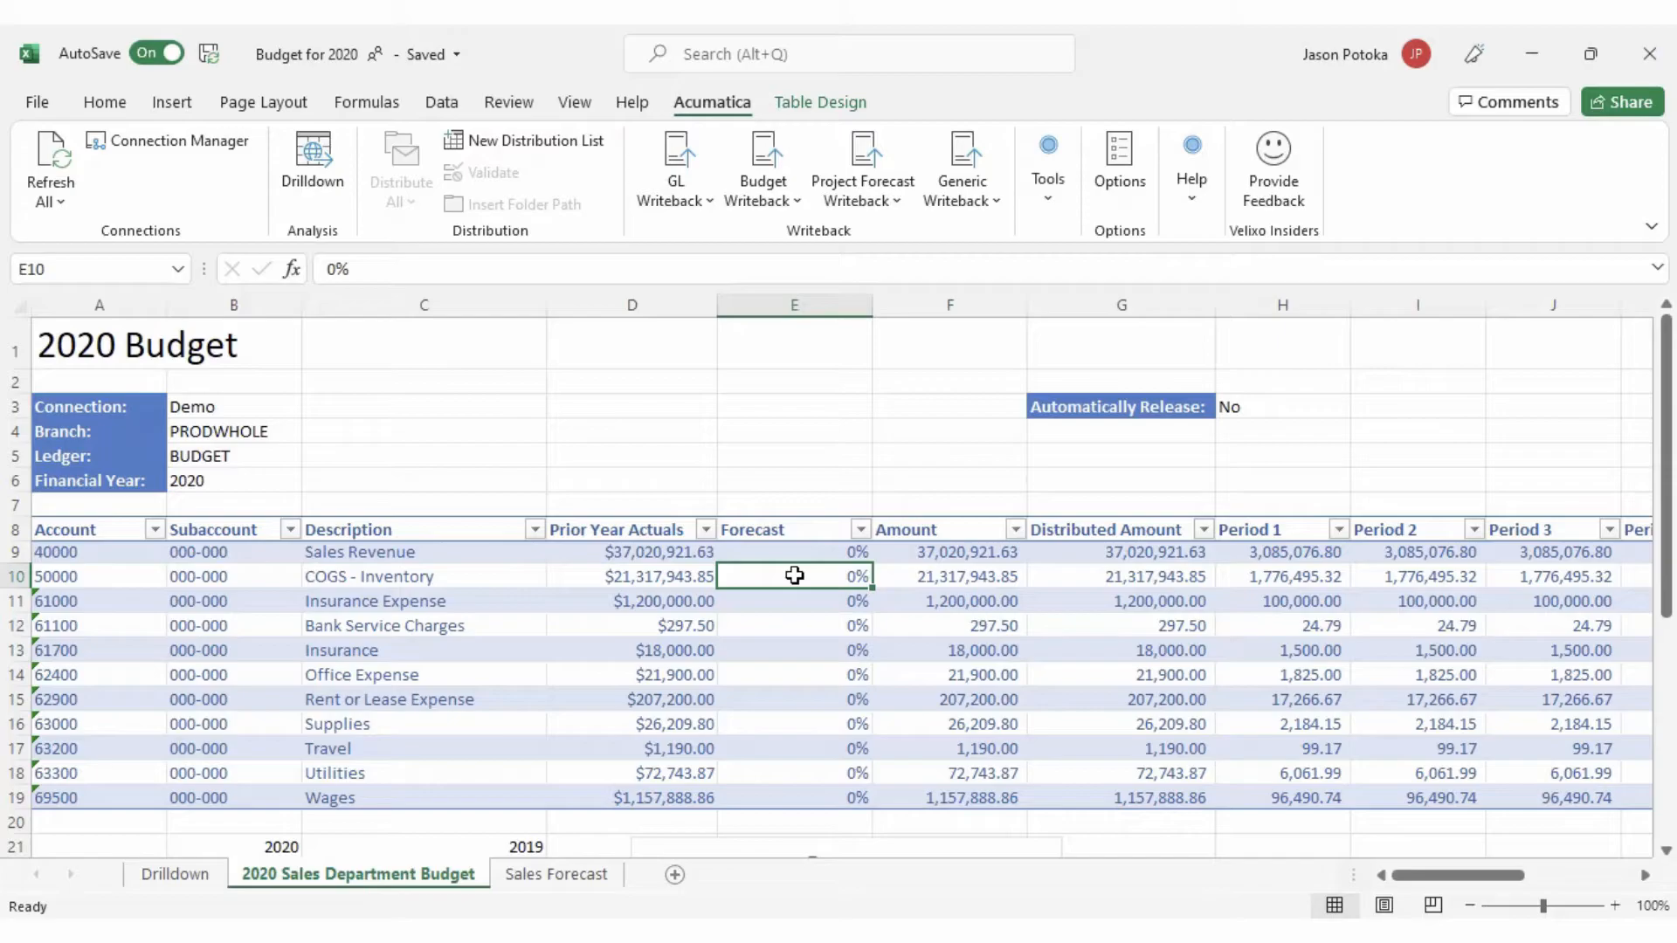
text(20)
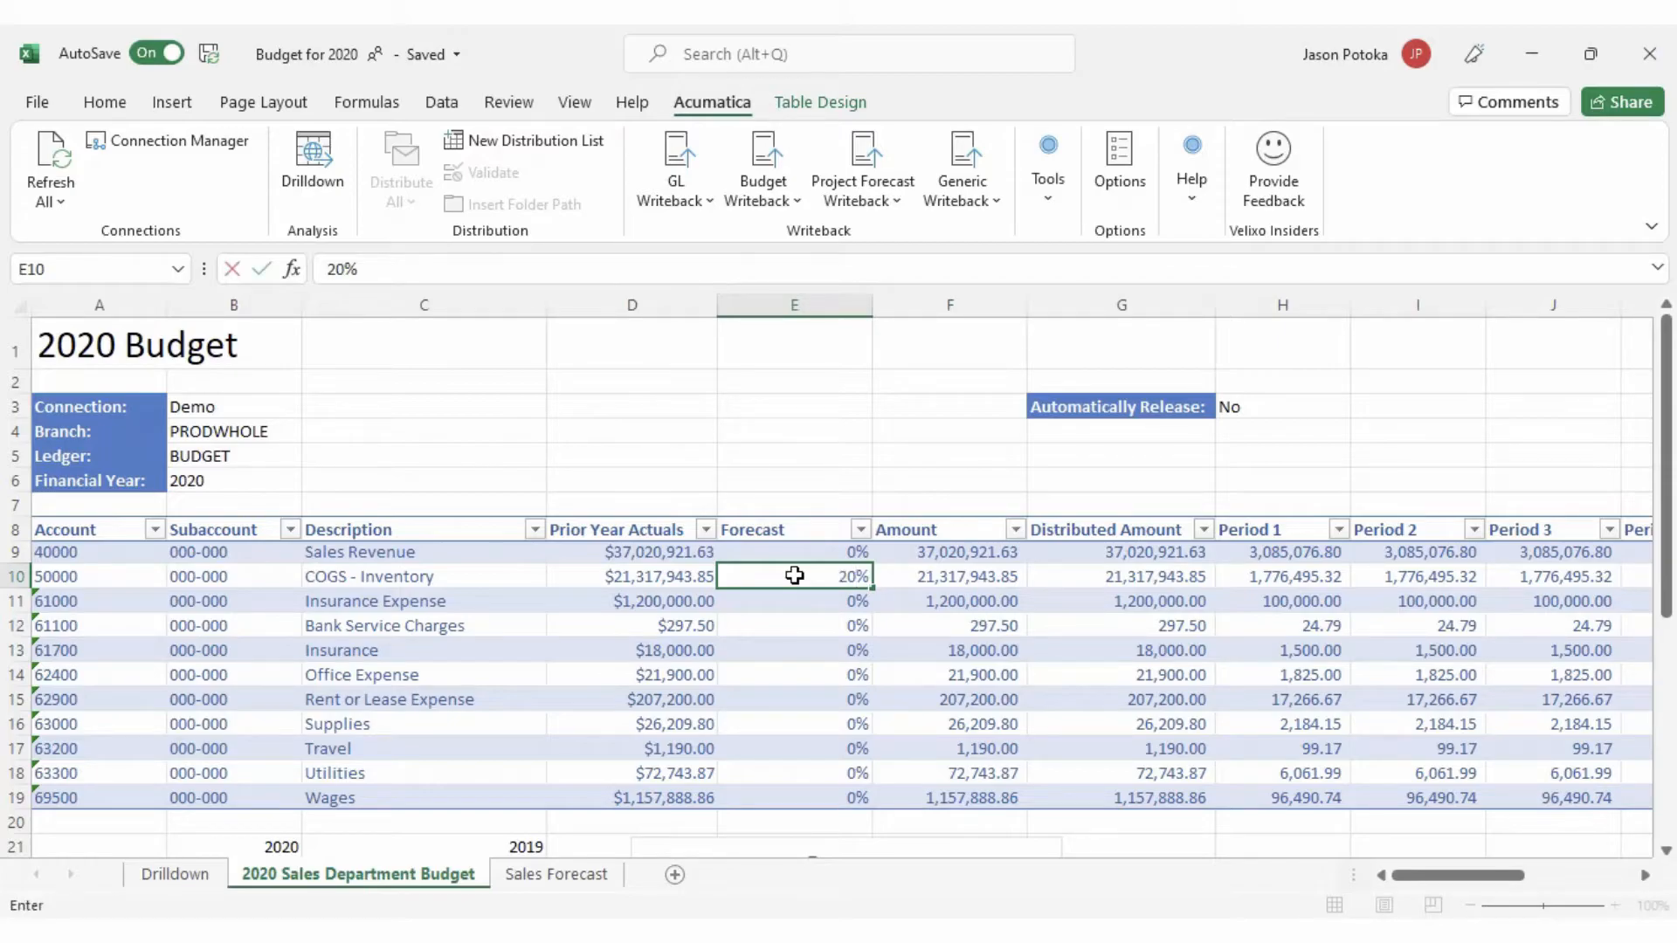
key(Return)
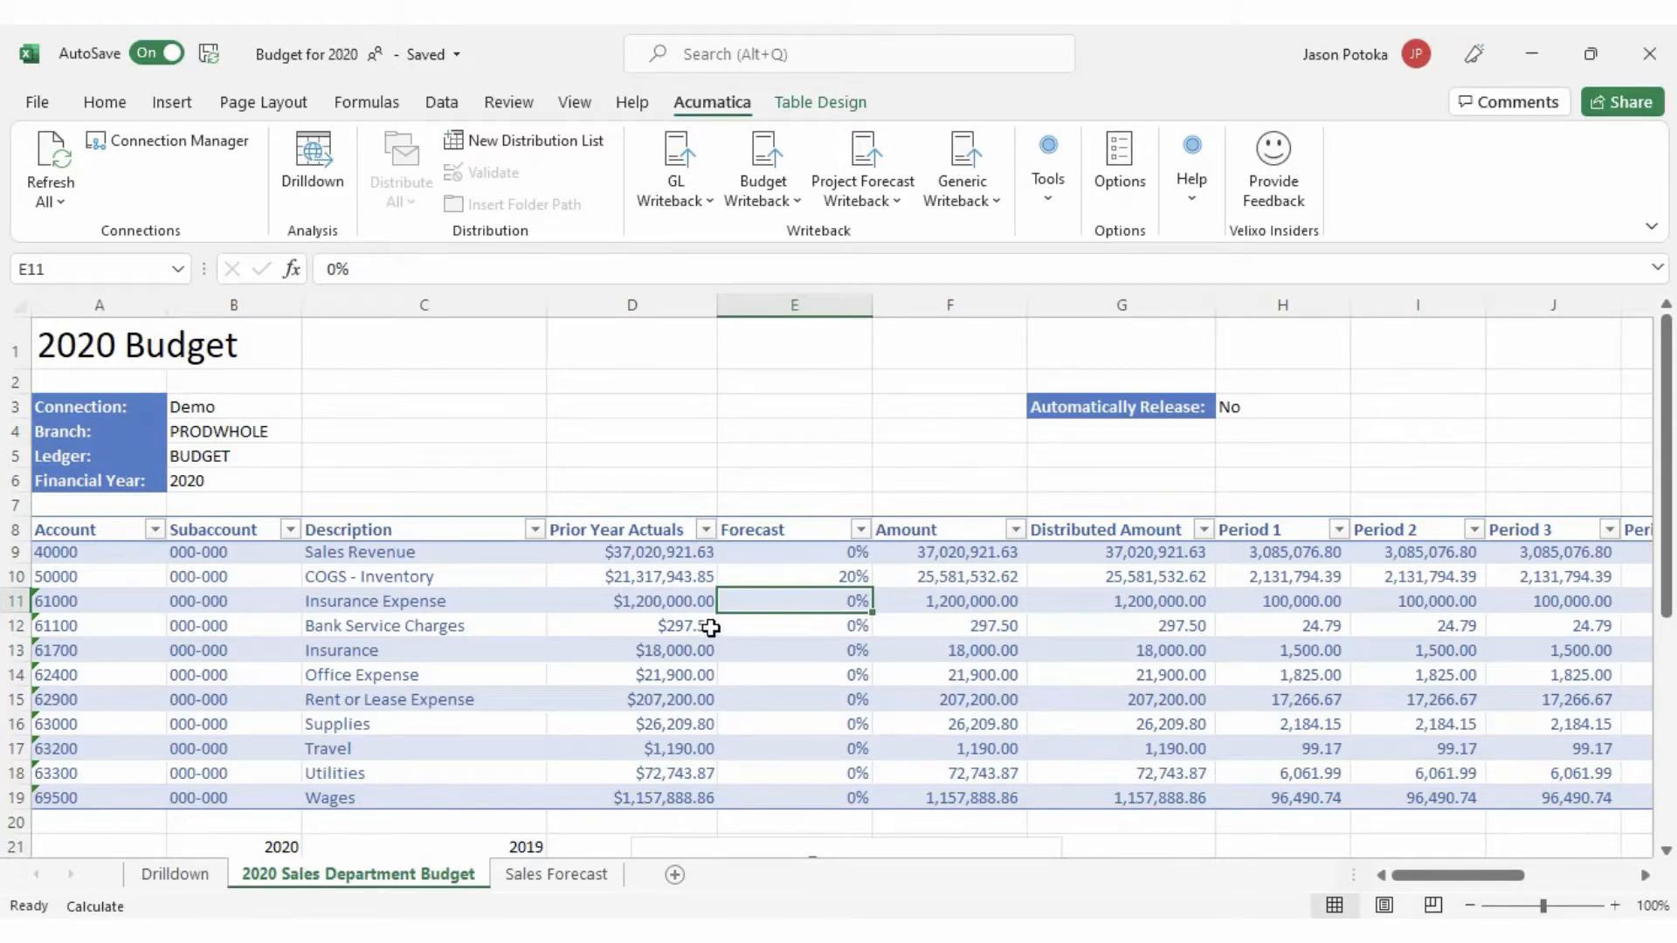
scroll(673, 625, down, 3)
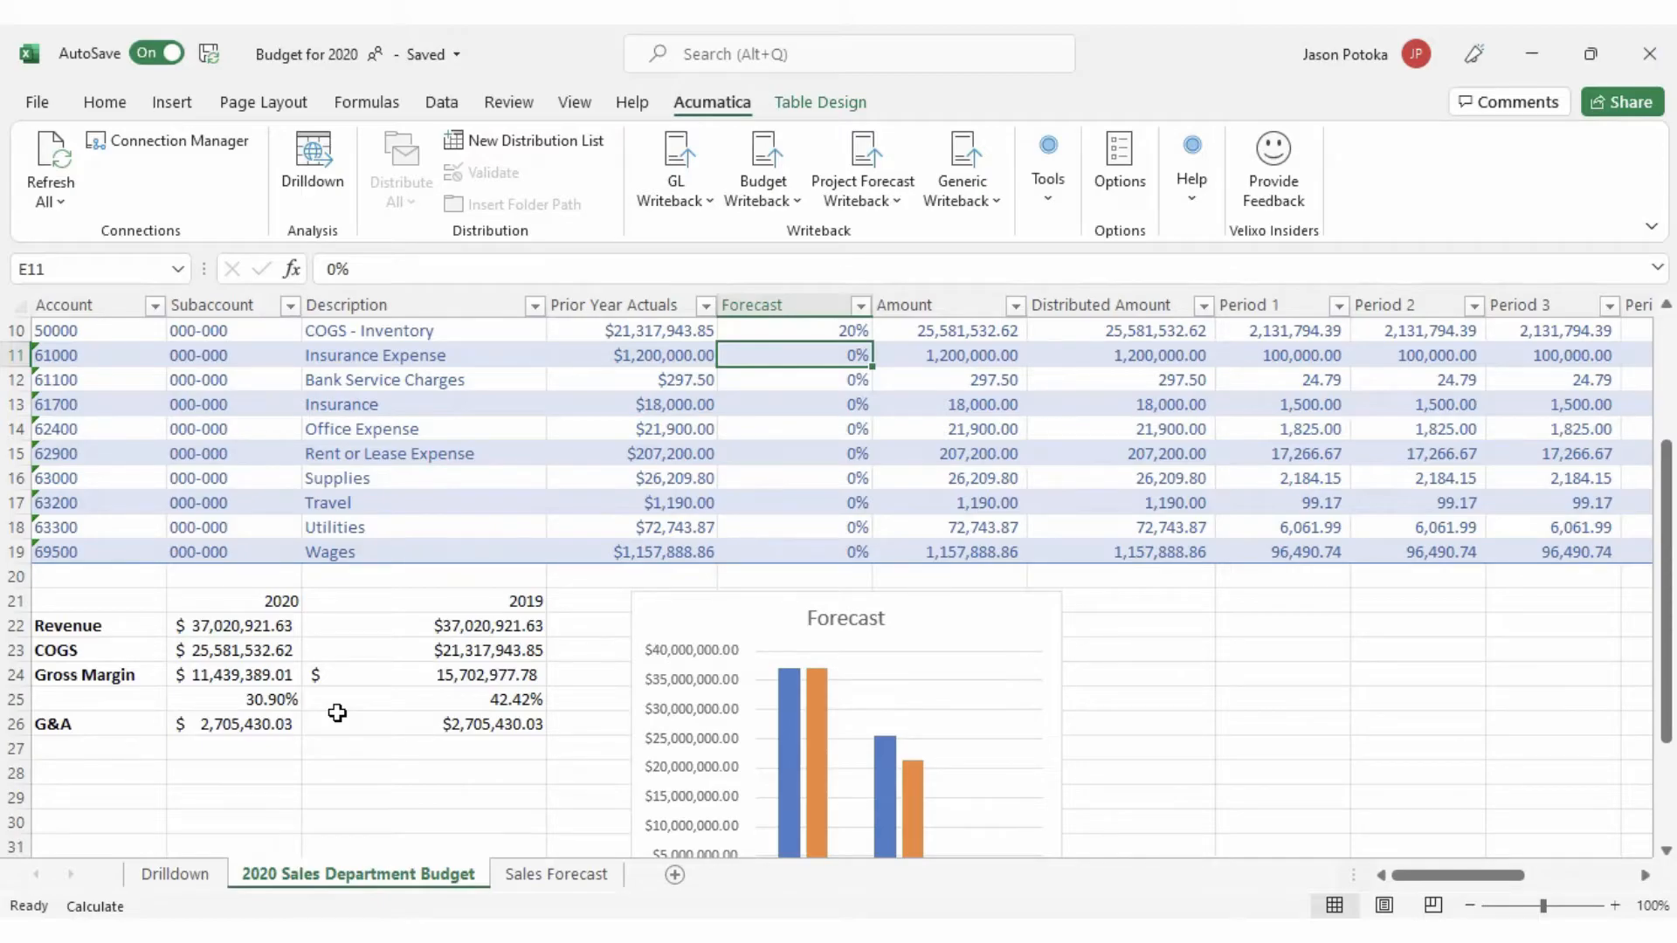
click(422, 700)
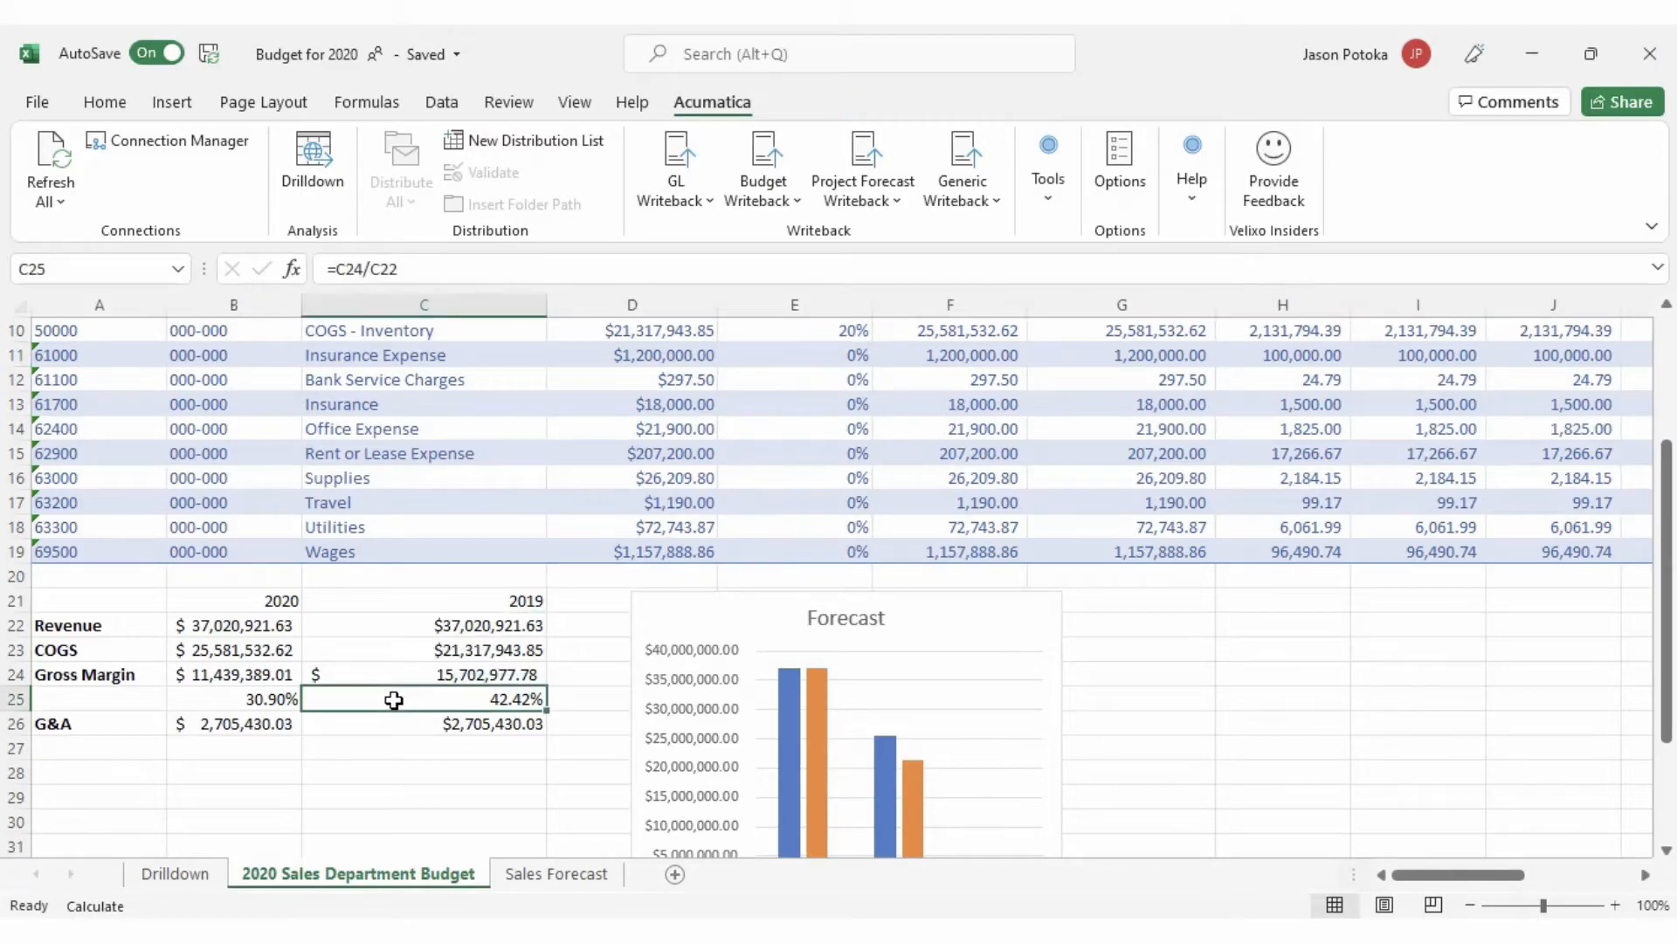
Use Goal Seek to bring the 2020 gross margin percentage in B25 to .45 by changing the Sales Revenue forecast in E9
click(265, 696)
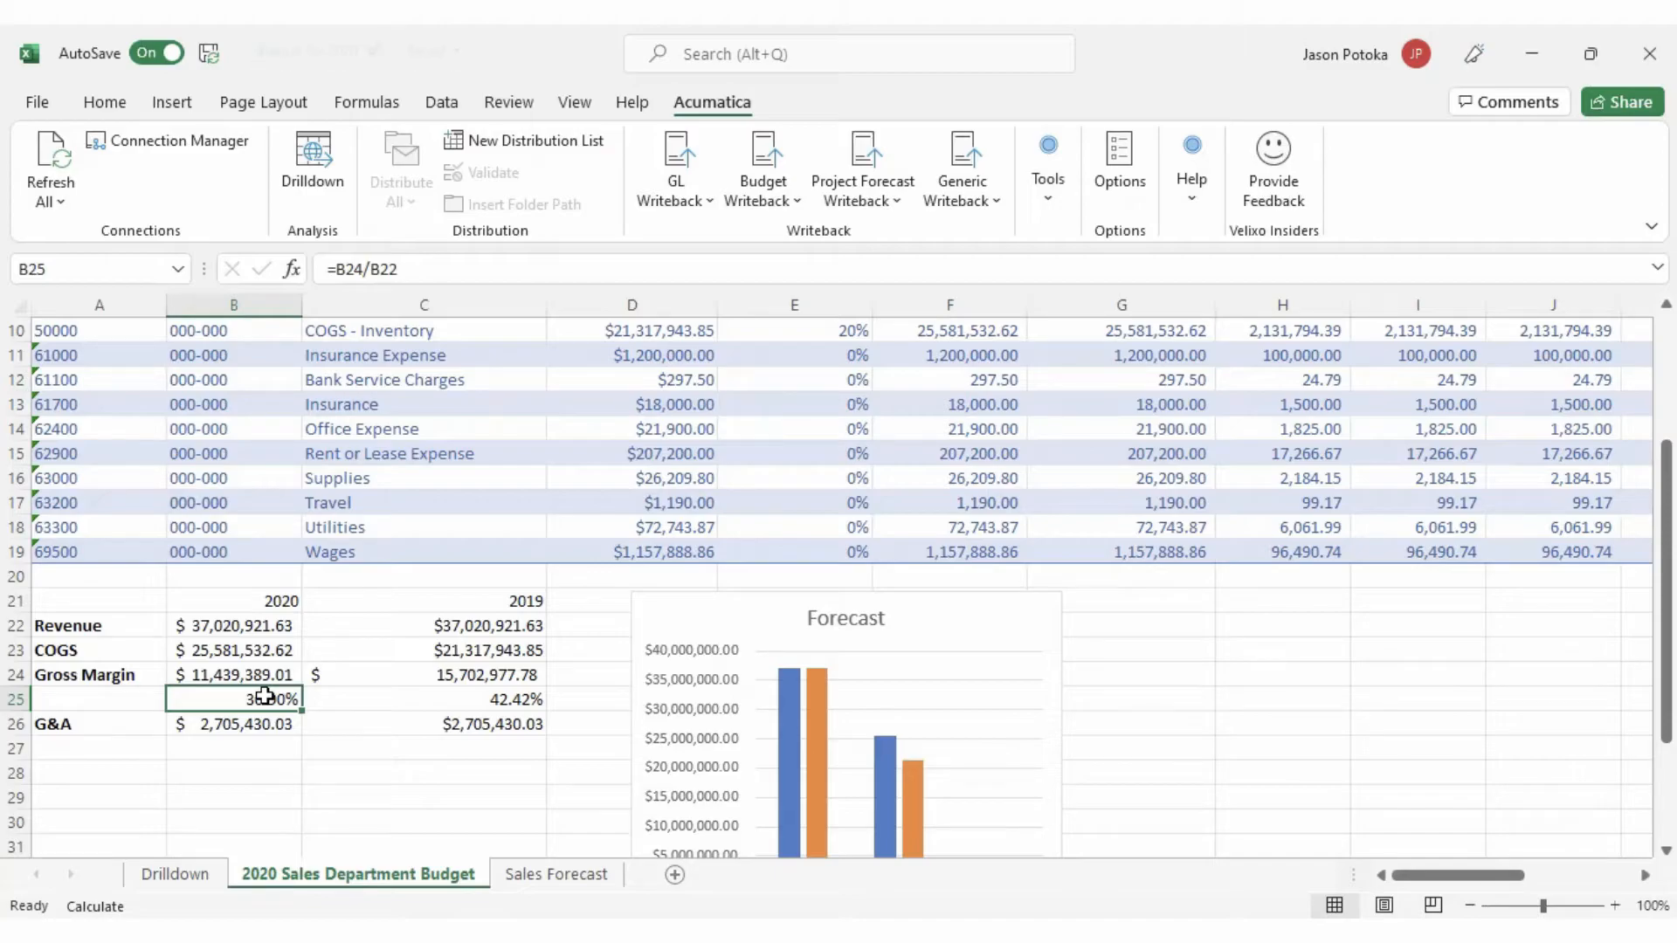
click(443, 103)
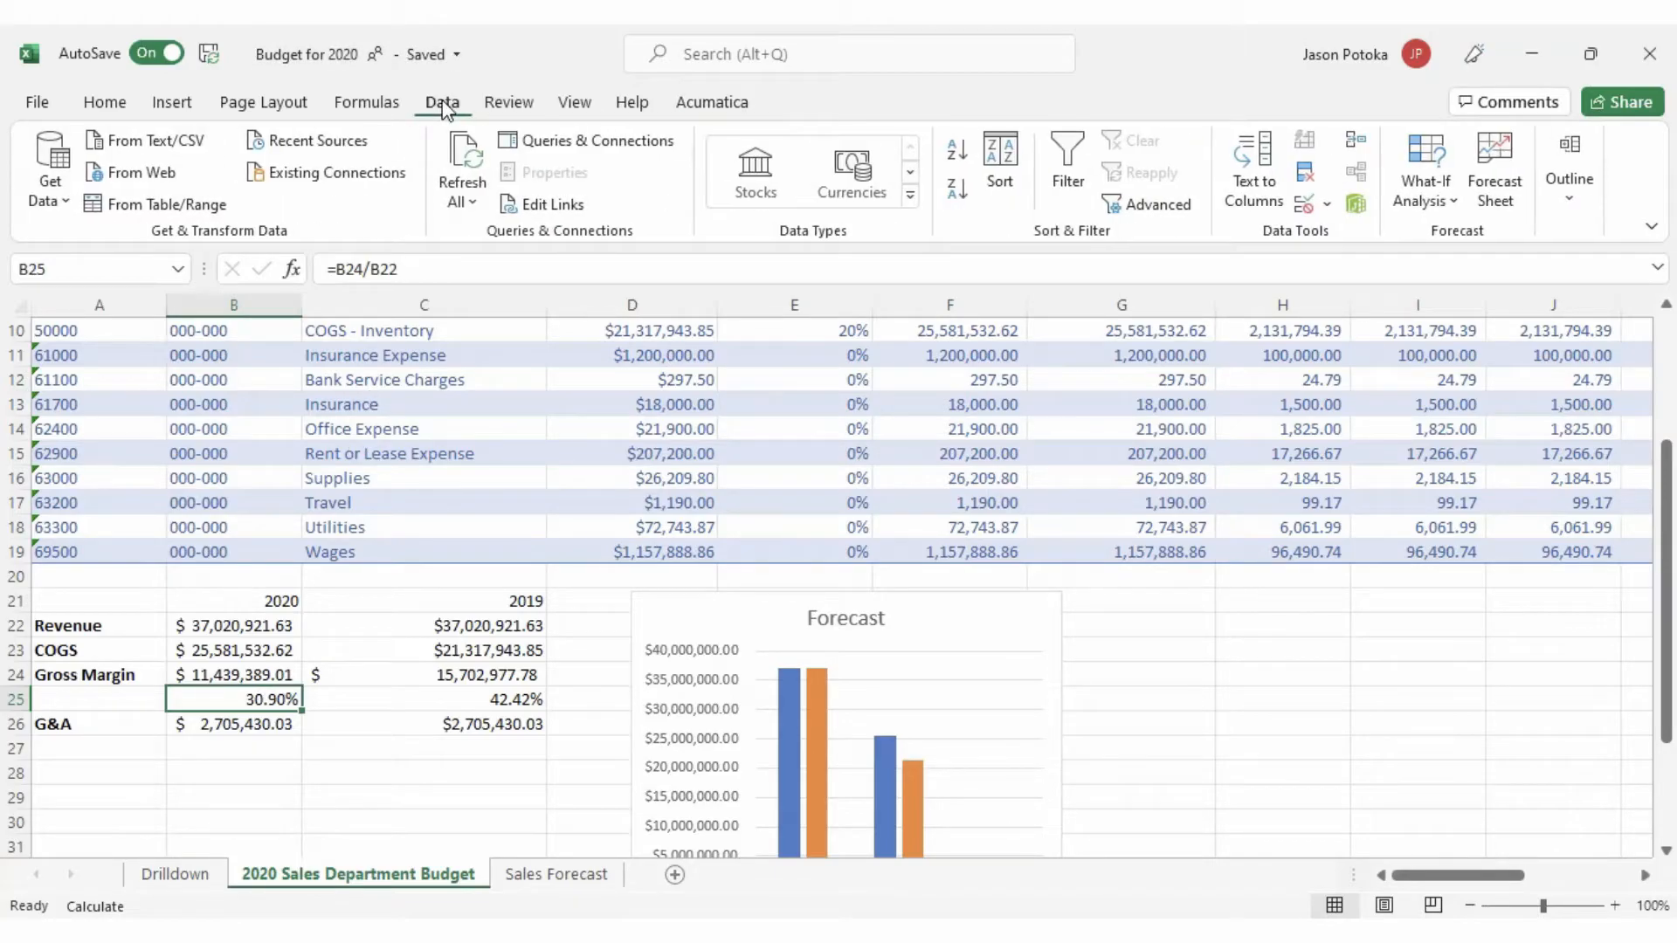
click(1426, 194)
click(1476, 271)
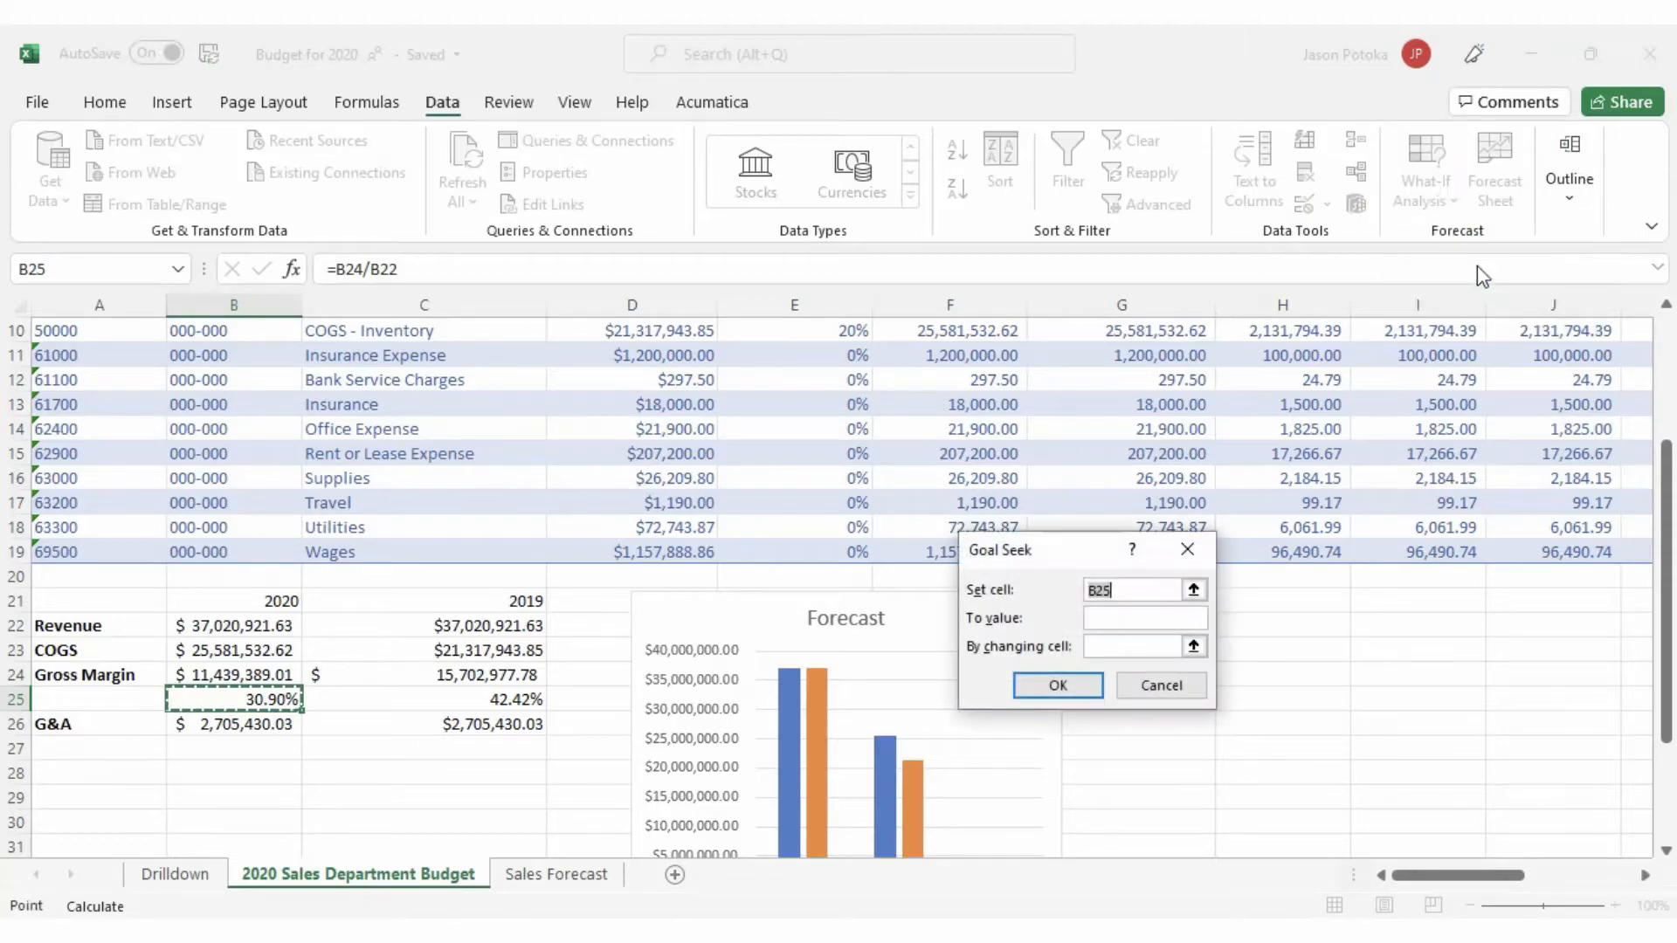
click(1159, 622)
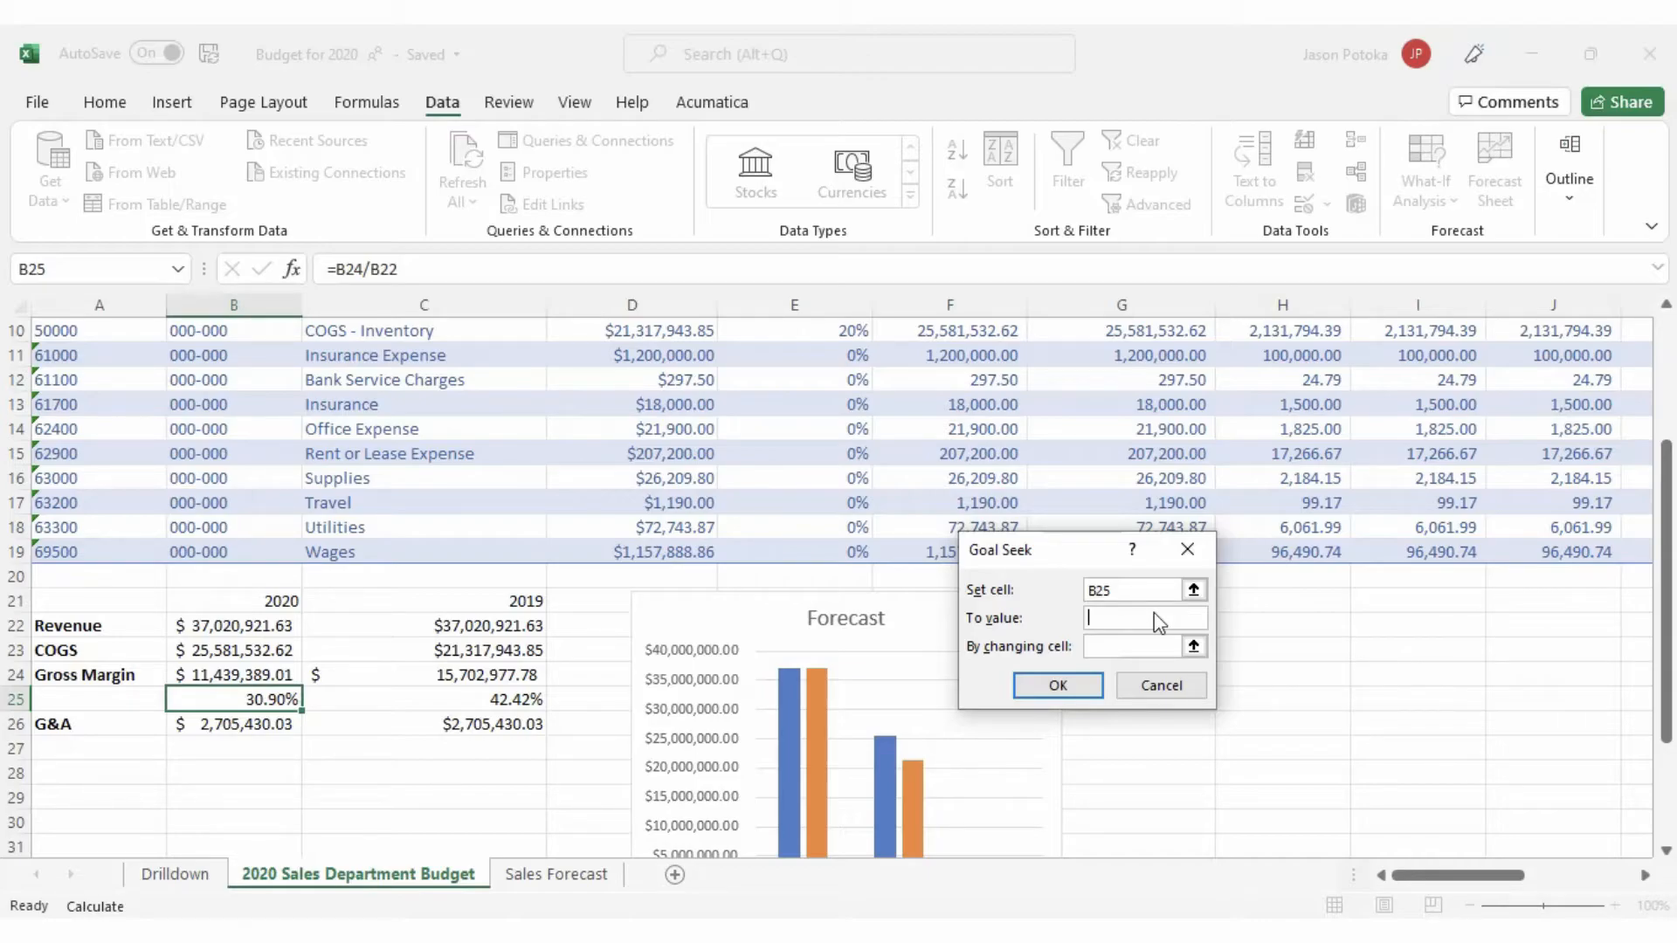
click(1150, 646)
scroll(897, 457, up, 1)
scroll(897, 457, up, 1)
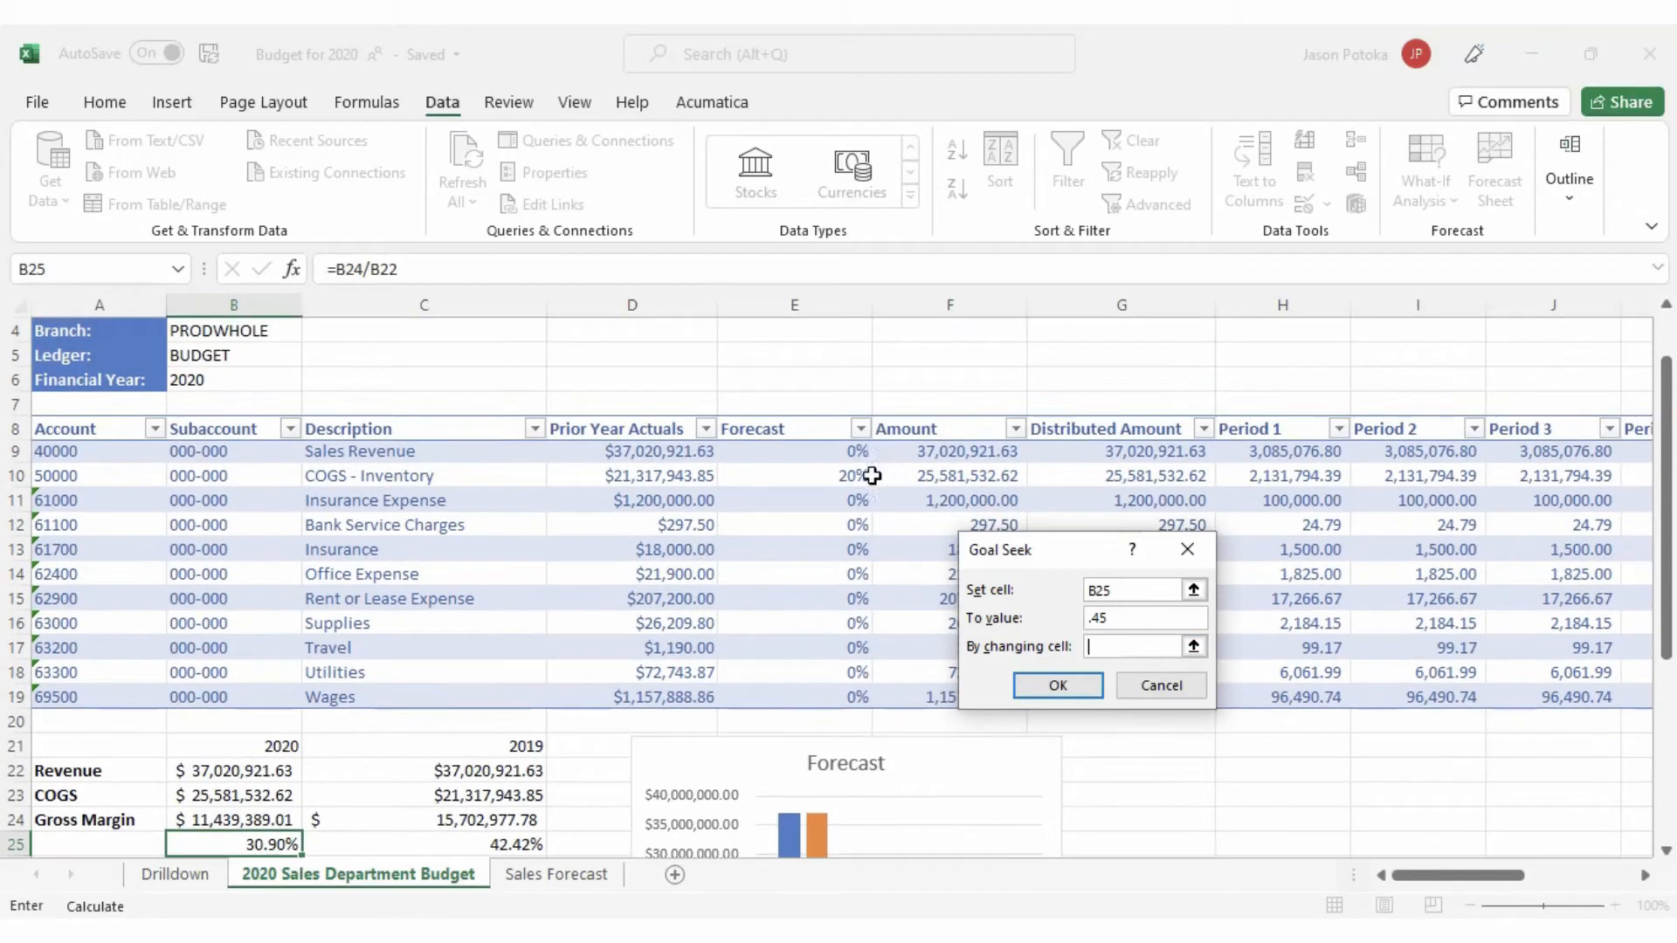
click(822, 450)
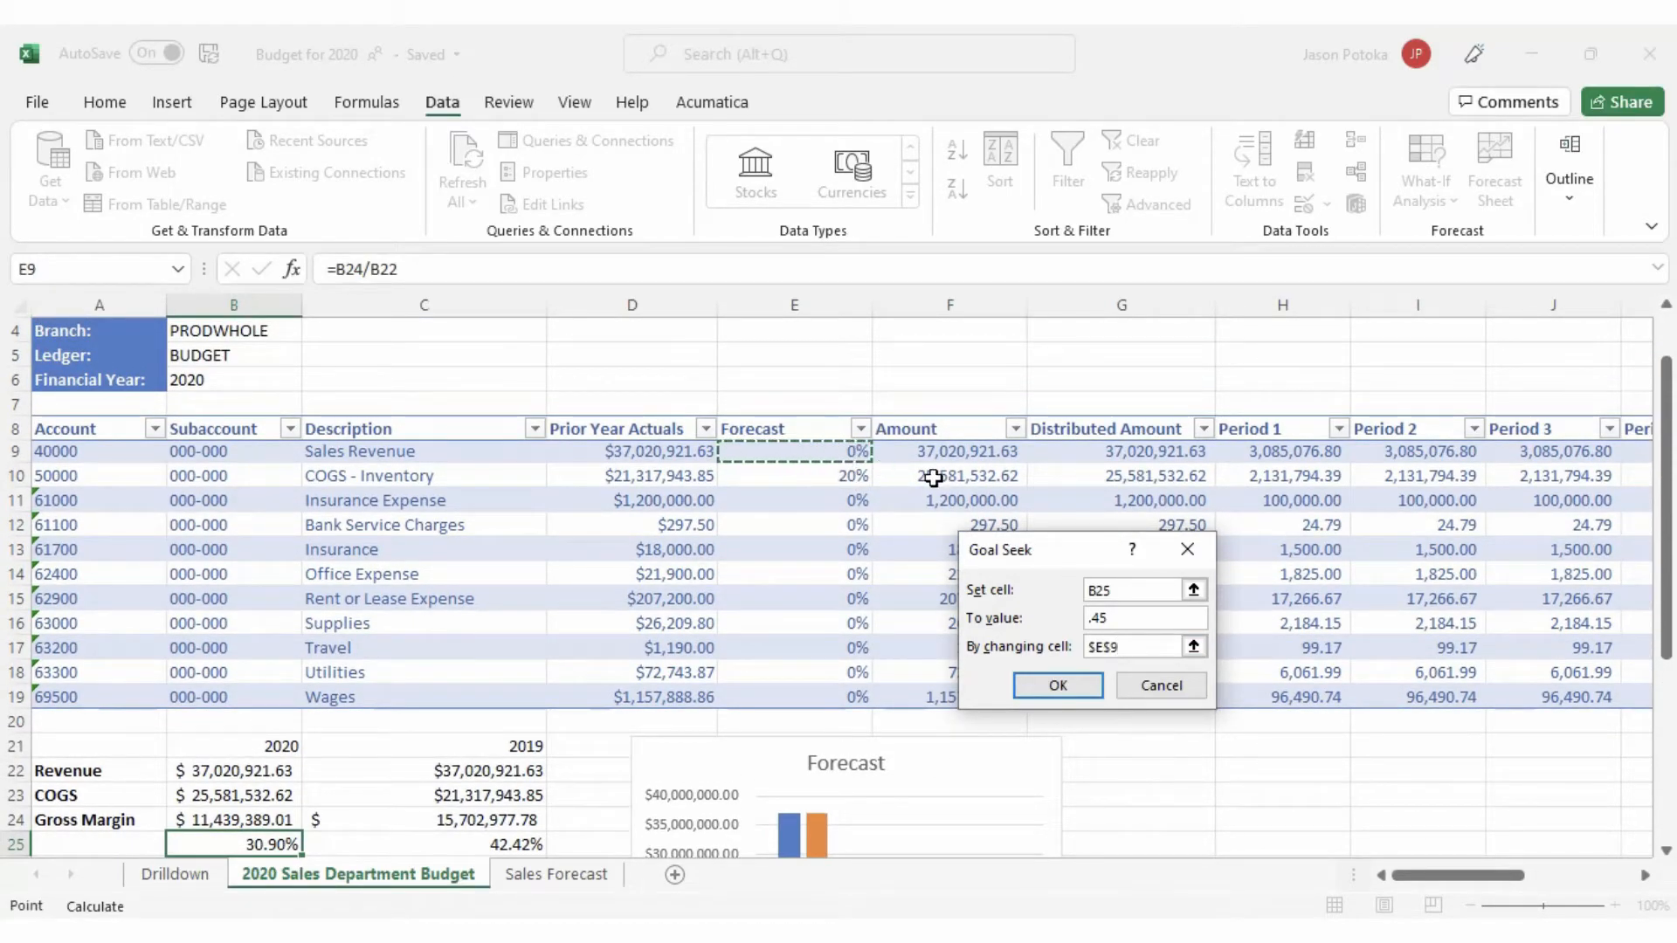
click(1058, 685)
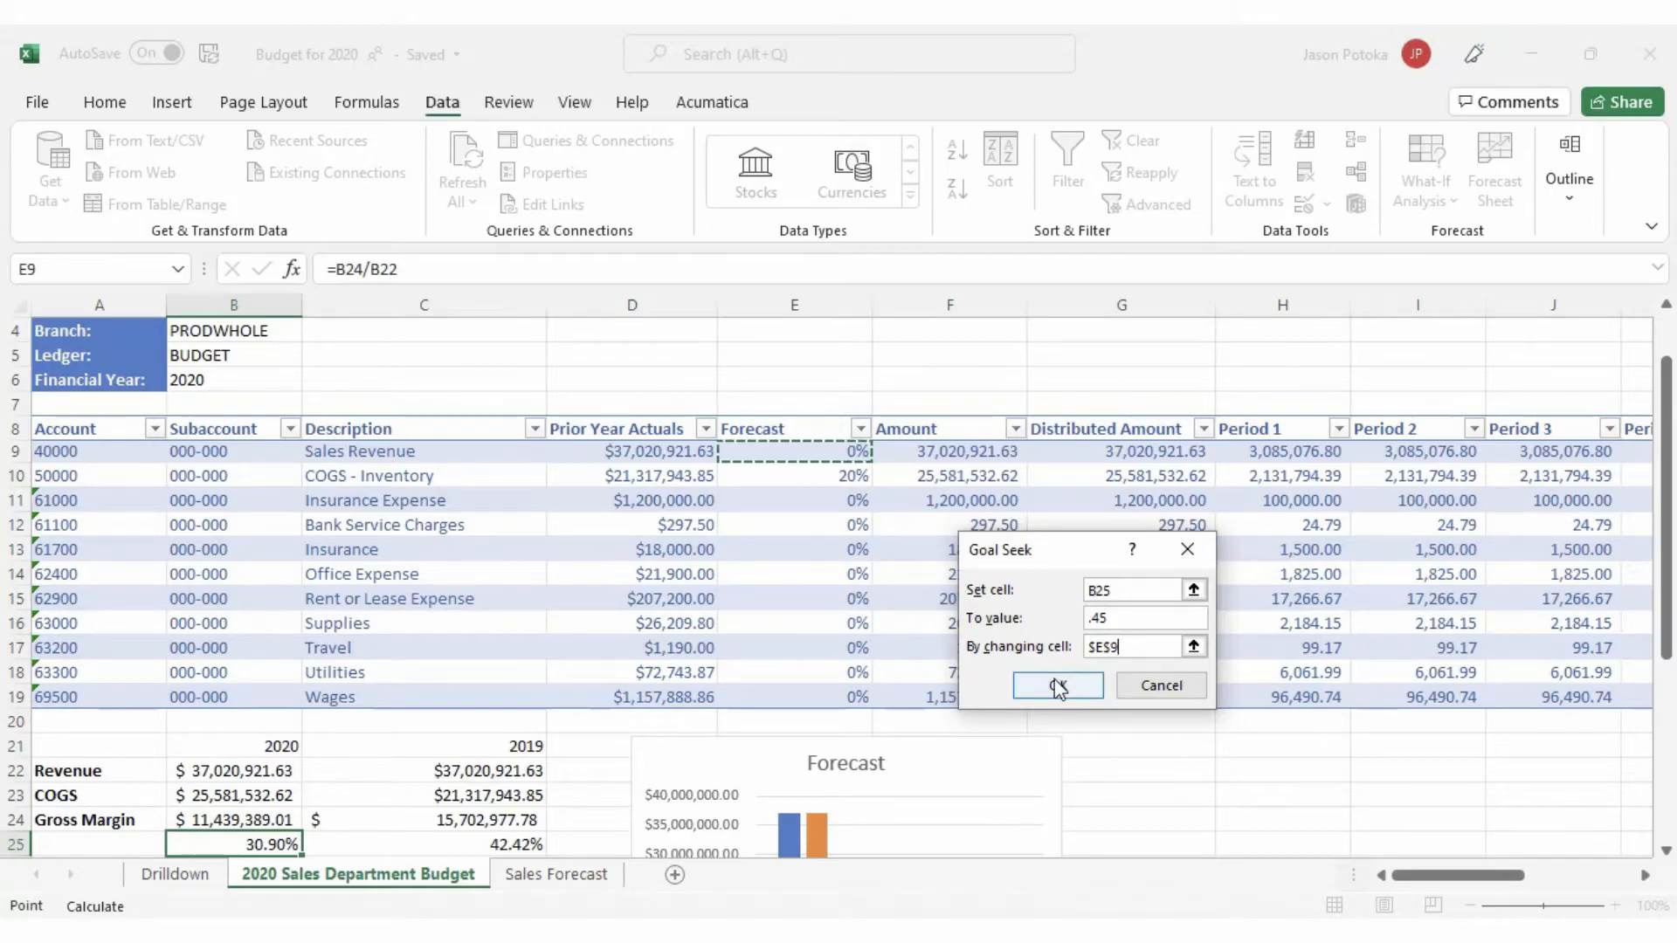
click(1055, 684)
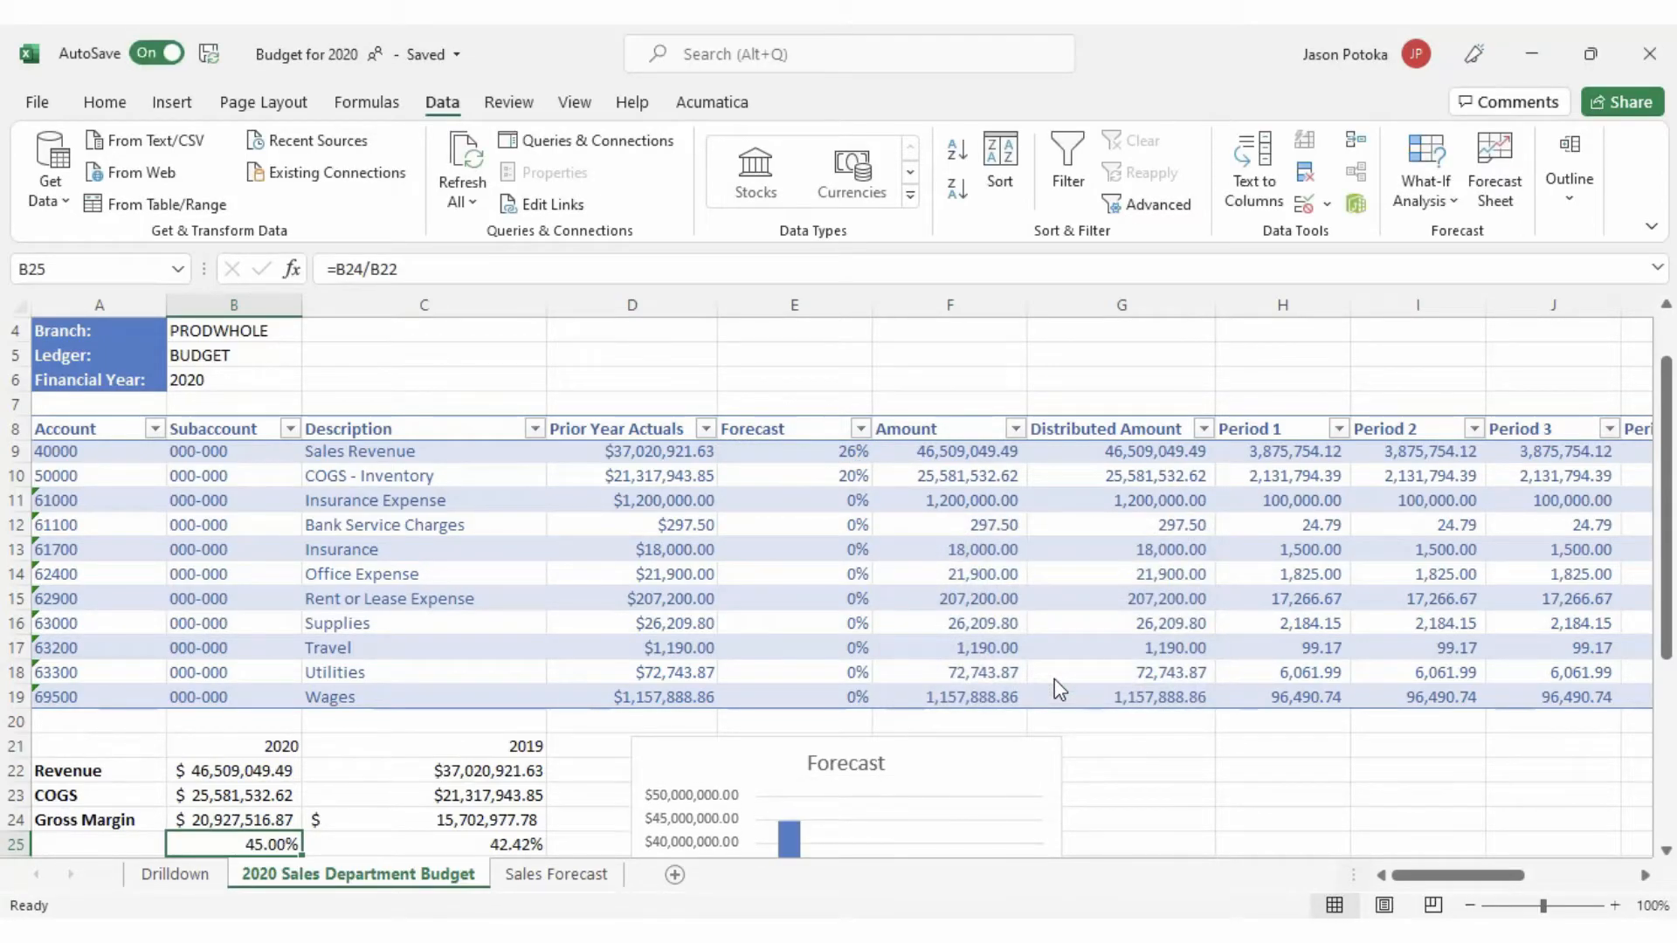
Review the Sales Revenue forecast percentage in E9 and the 2020 gross margin percentage in B25
click(813, 457)
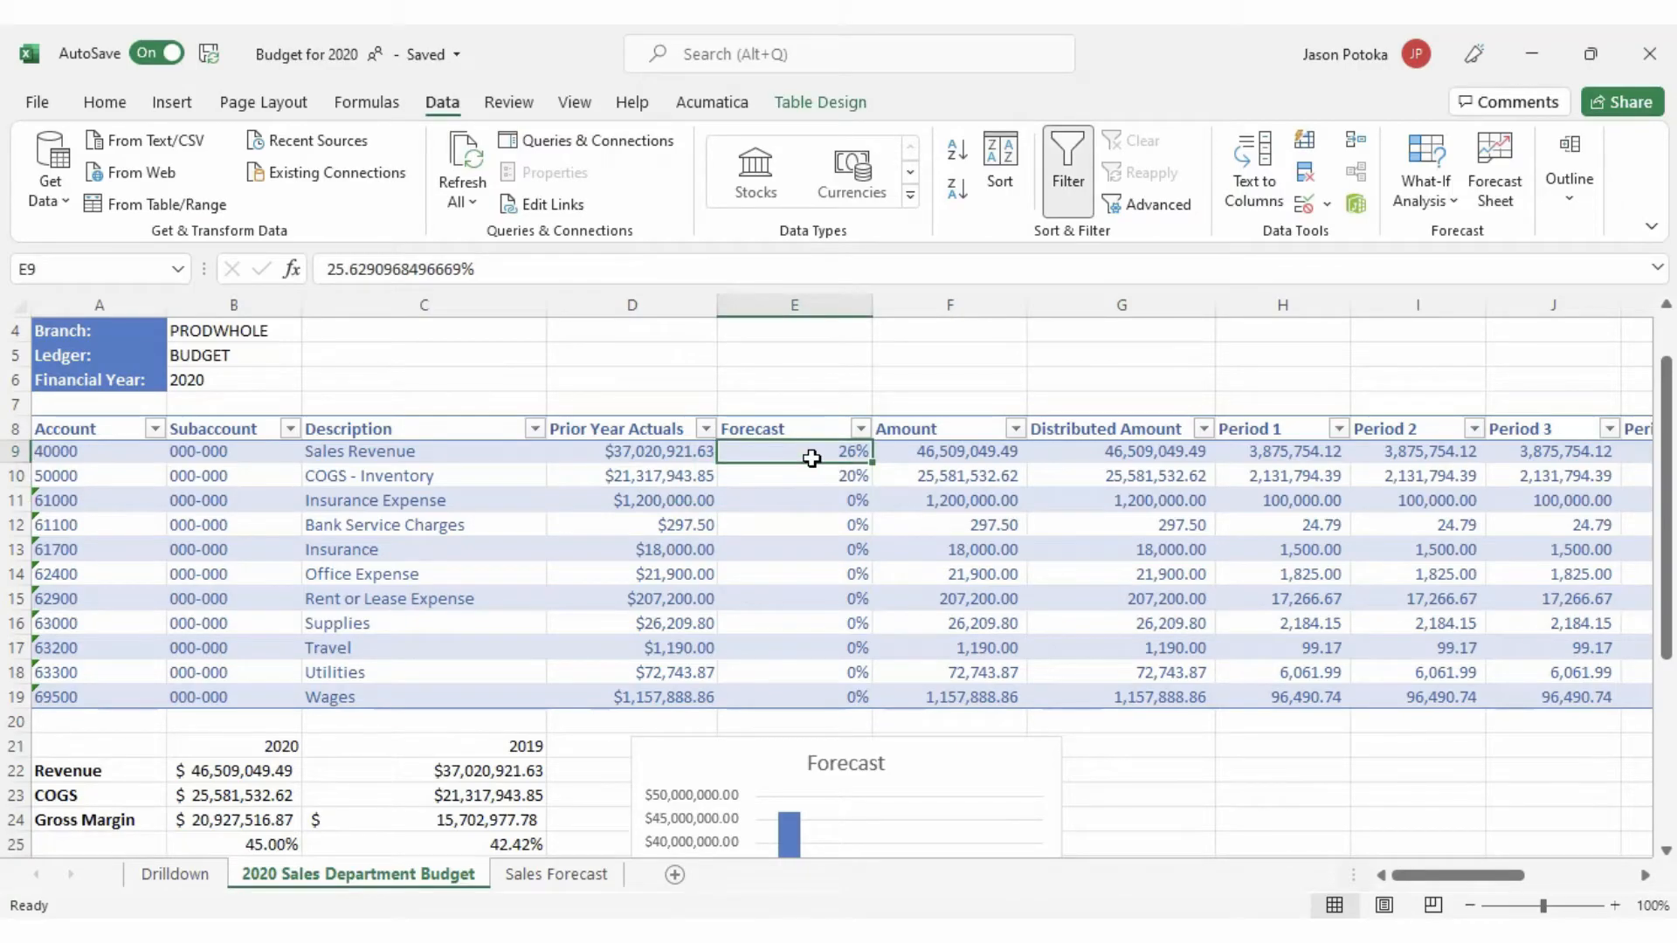
scroll(803, 467, down, 2)
click(267, 706)
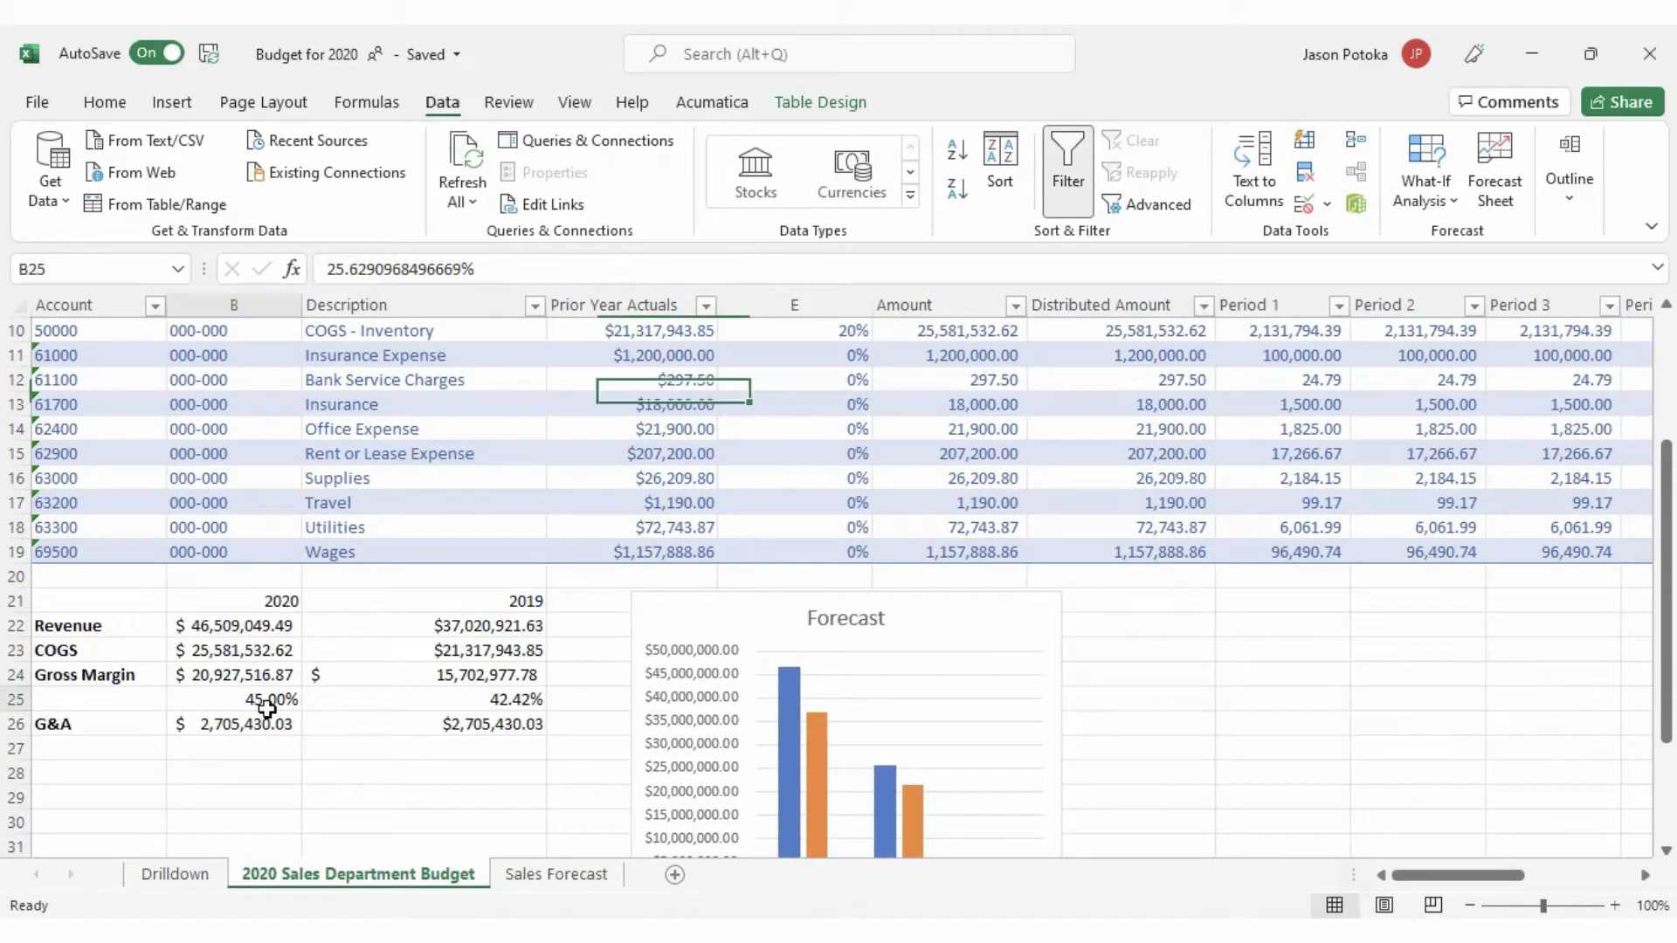
On the Sales Forecast sheet, post a comment on the Sedan's average sale price mentioning a colleague and asking "Are these figures accurate?"
click(556, 876)
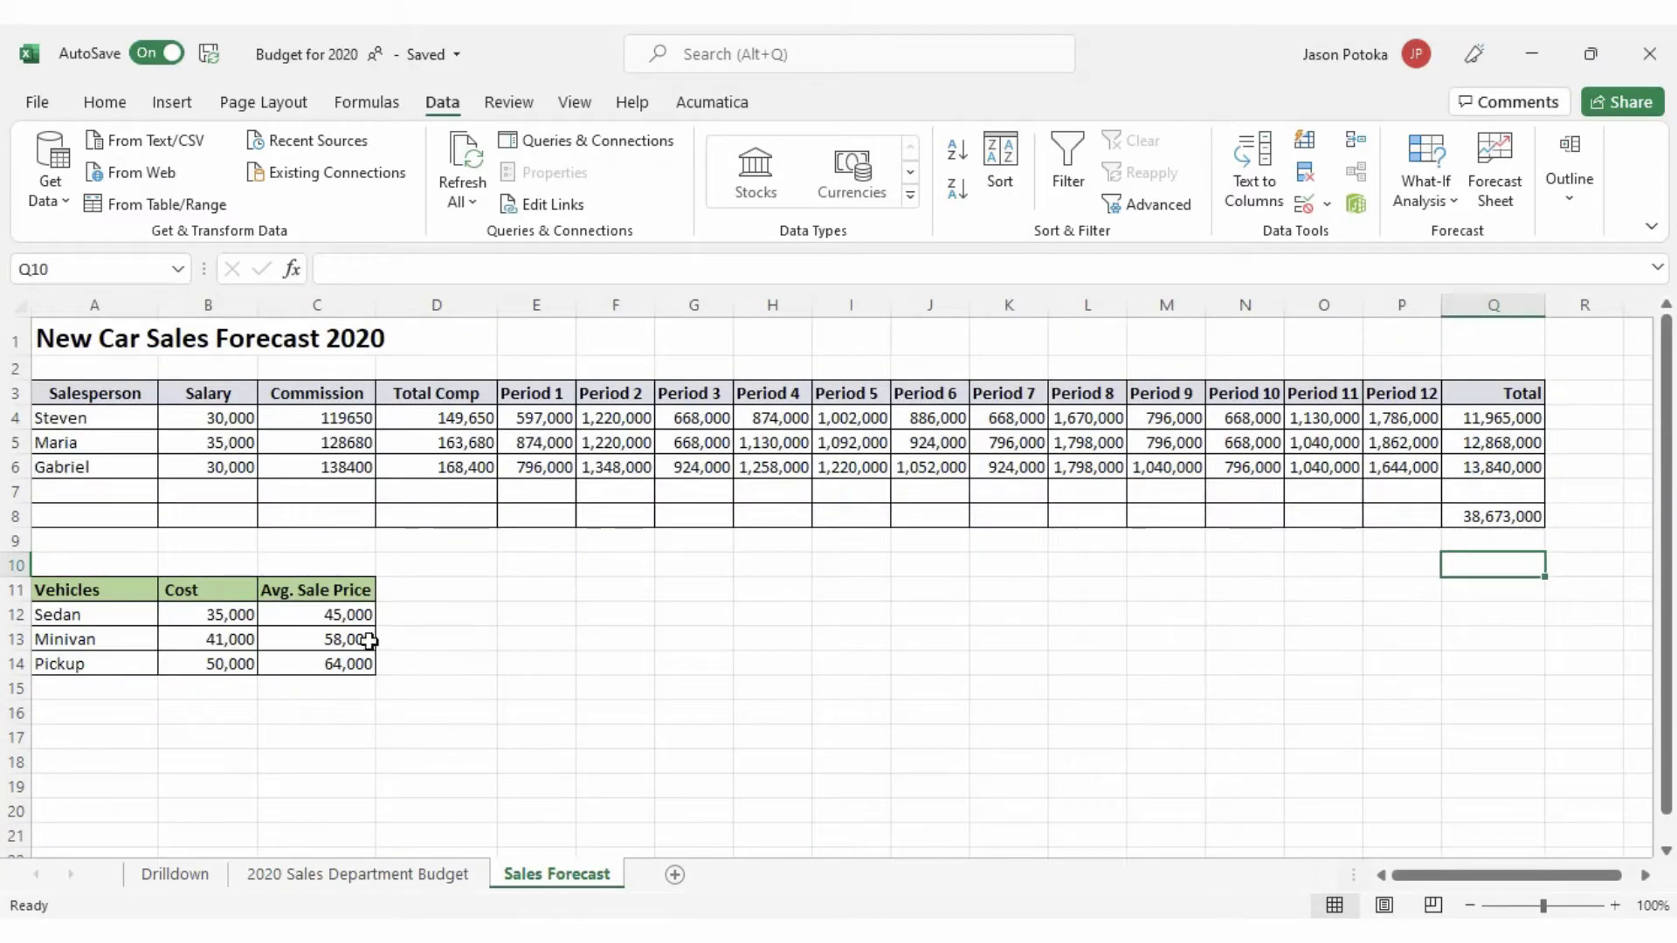
right_click(354, 616)
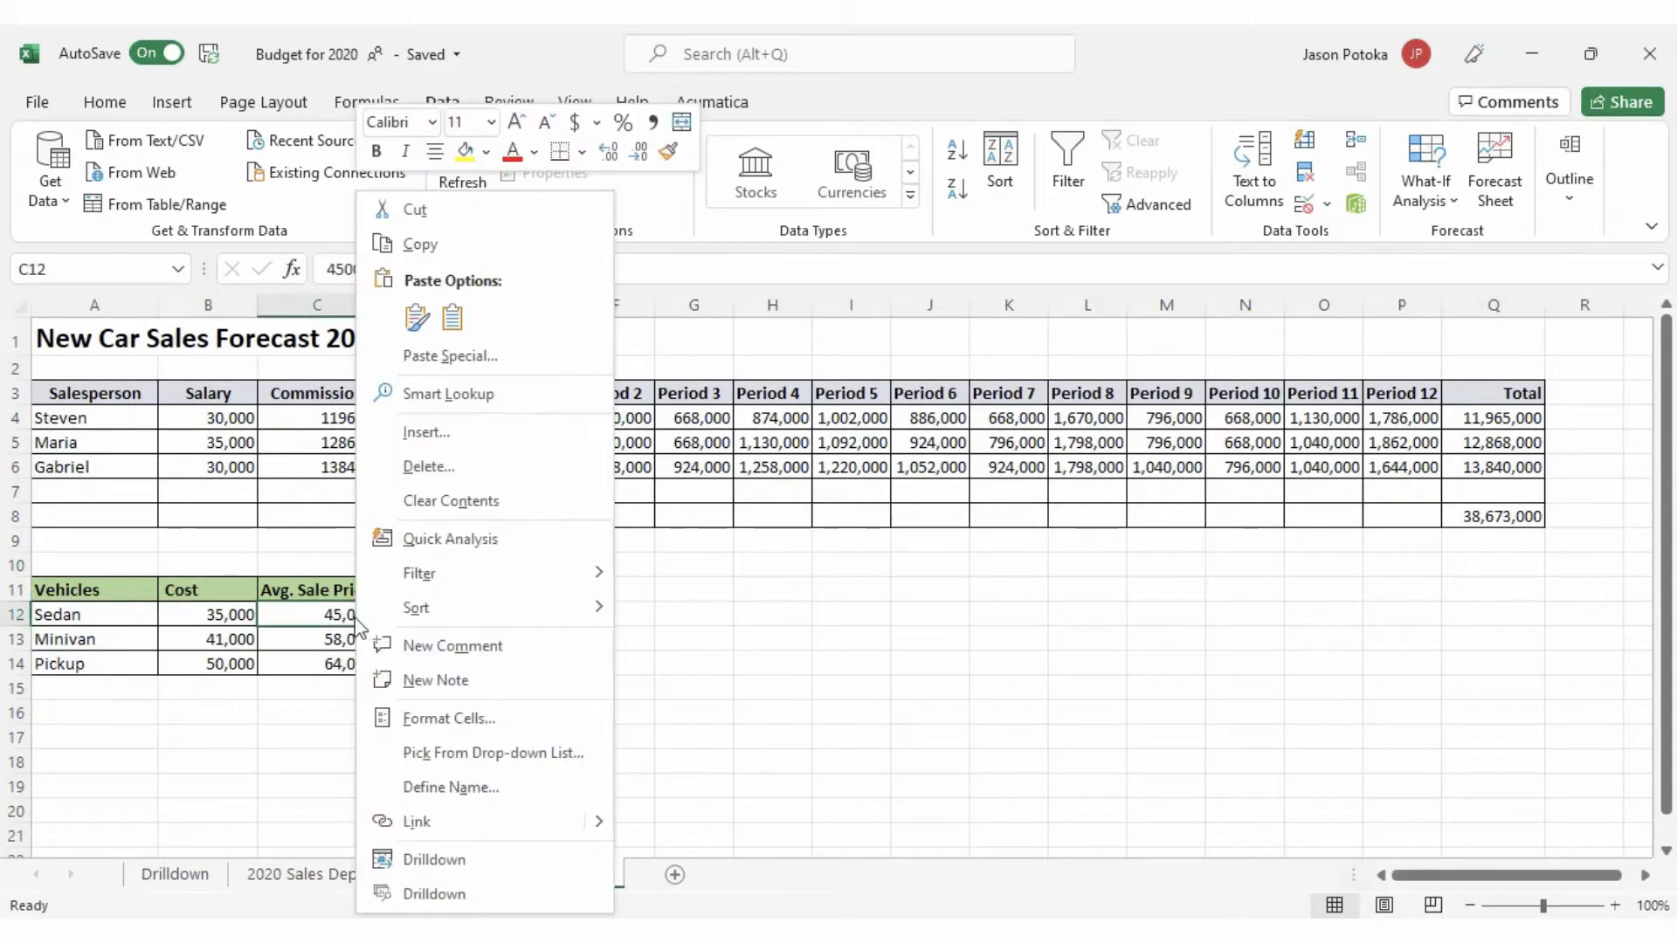
click(469, 646)
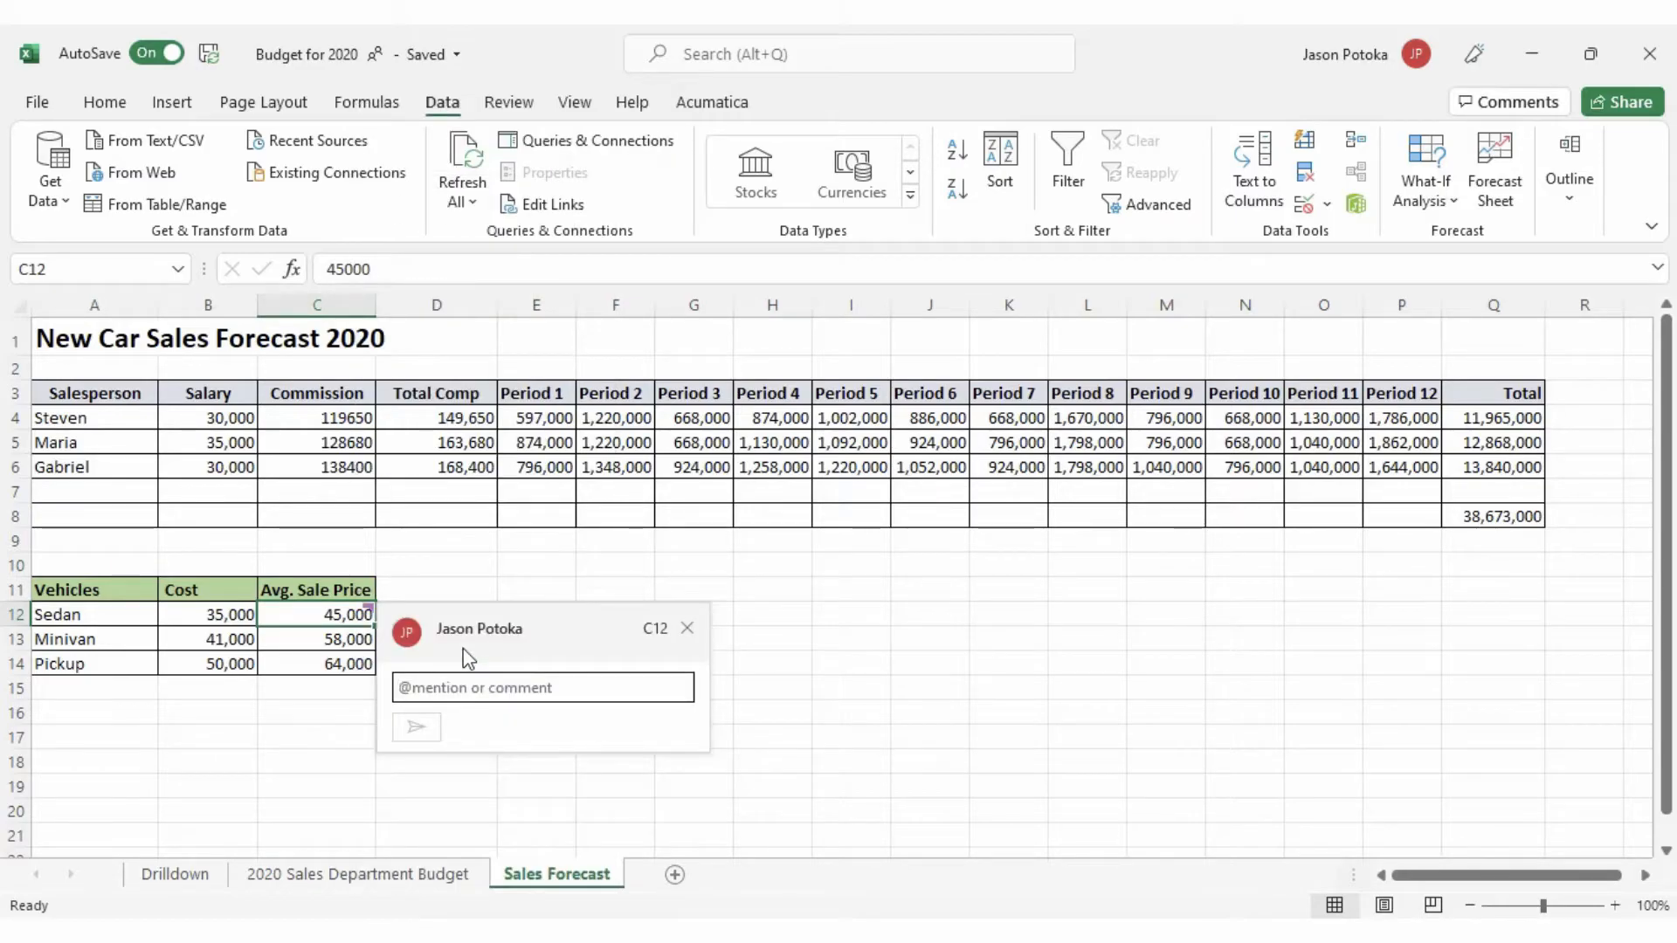
text(@J)
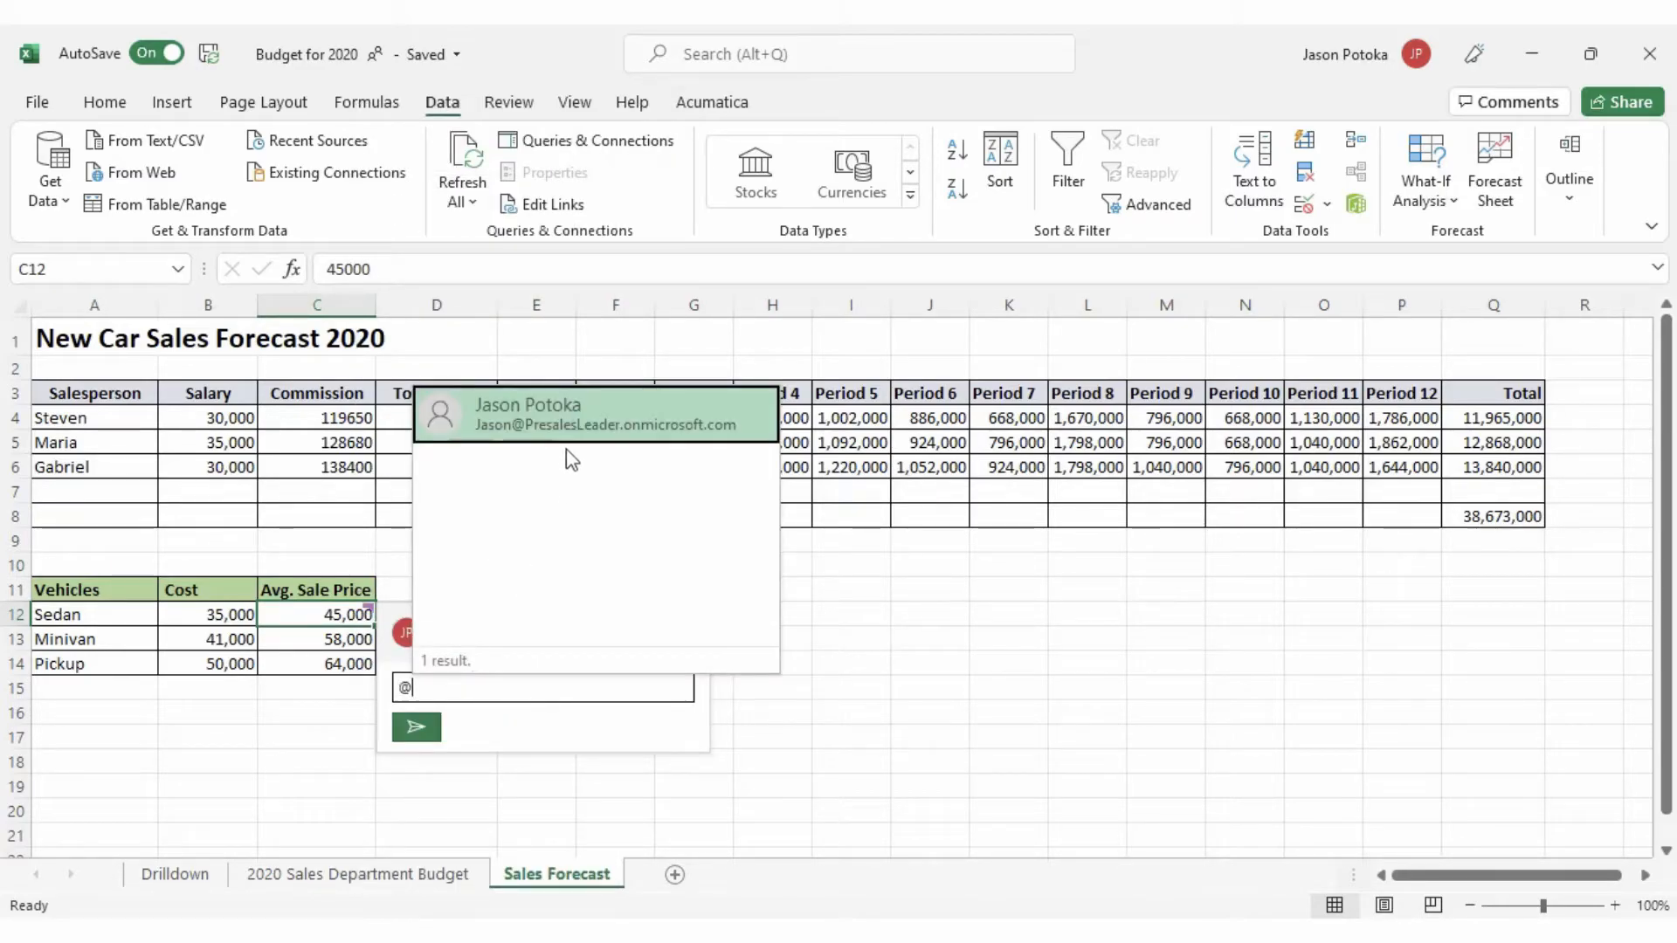
click(582, 430)
text(Are these figures ac)
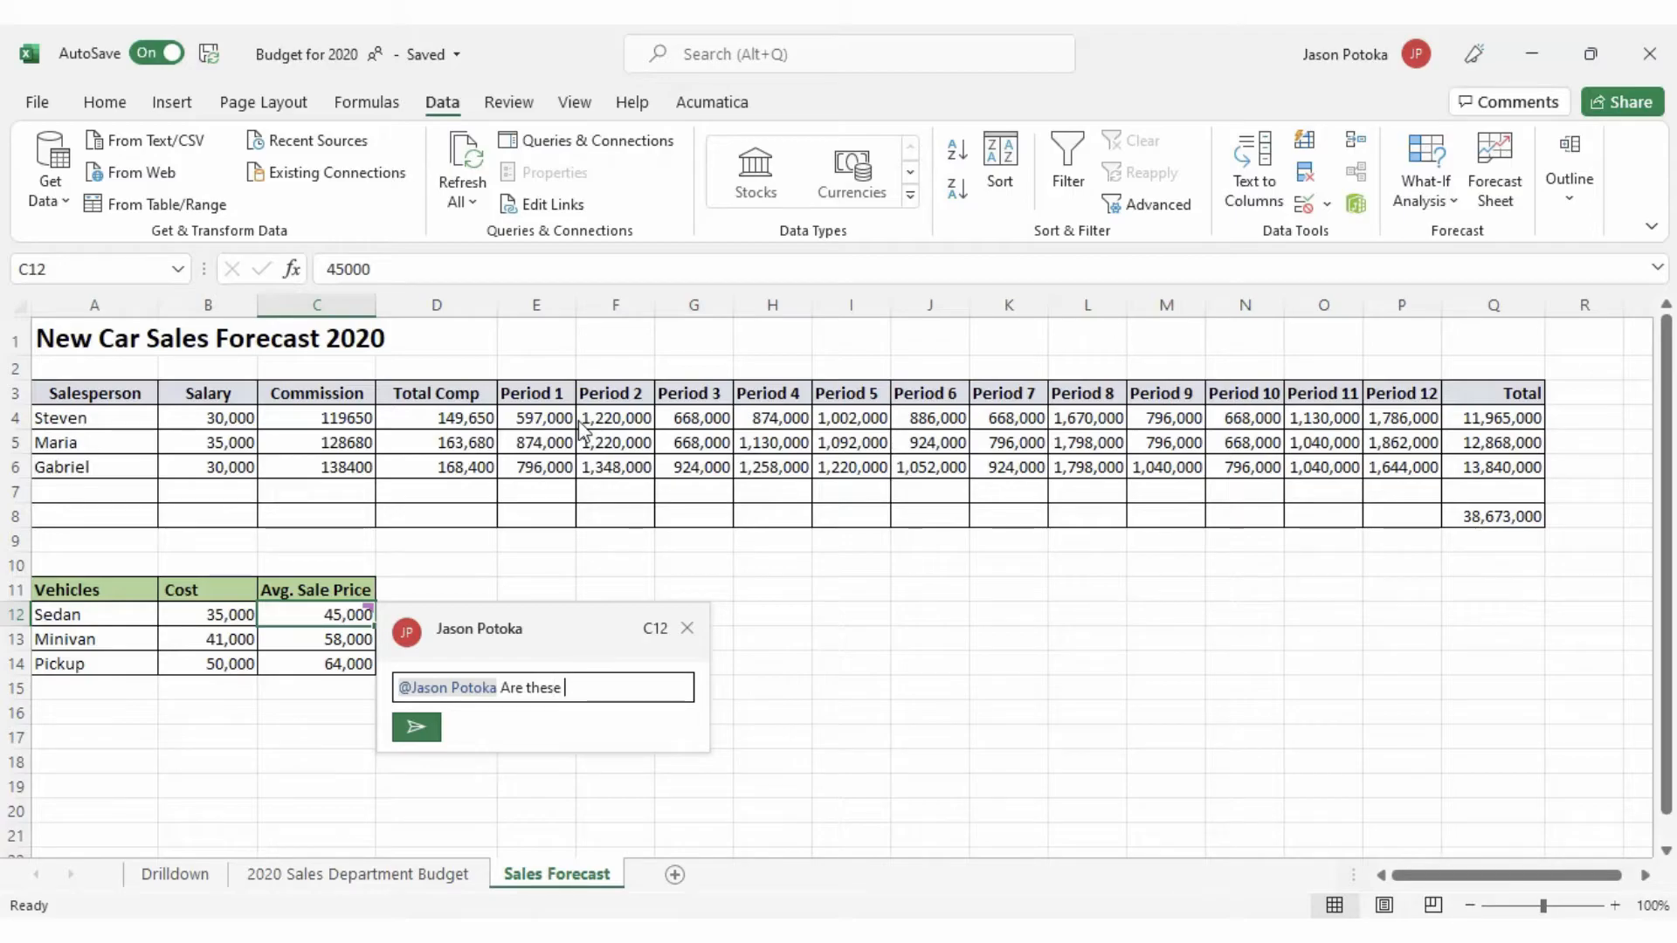
text(curate?)
click(426, 730)
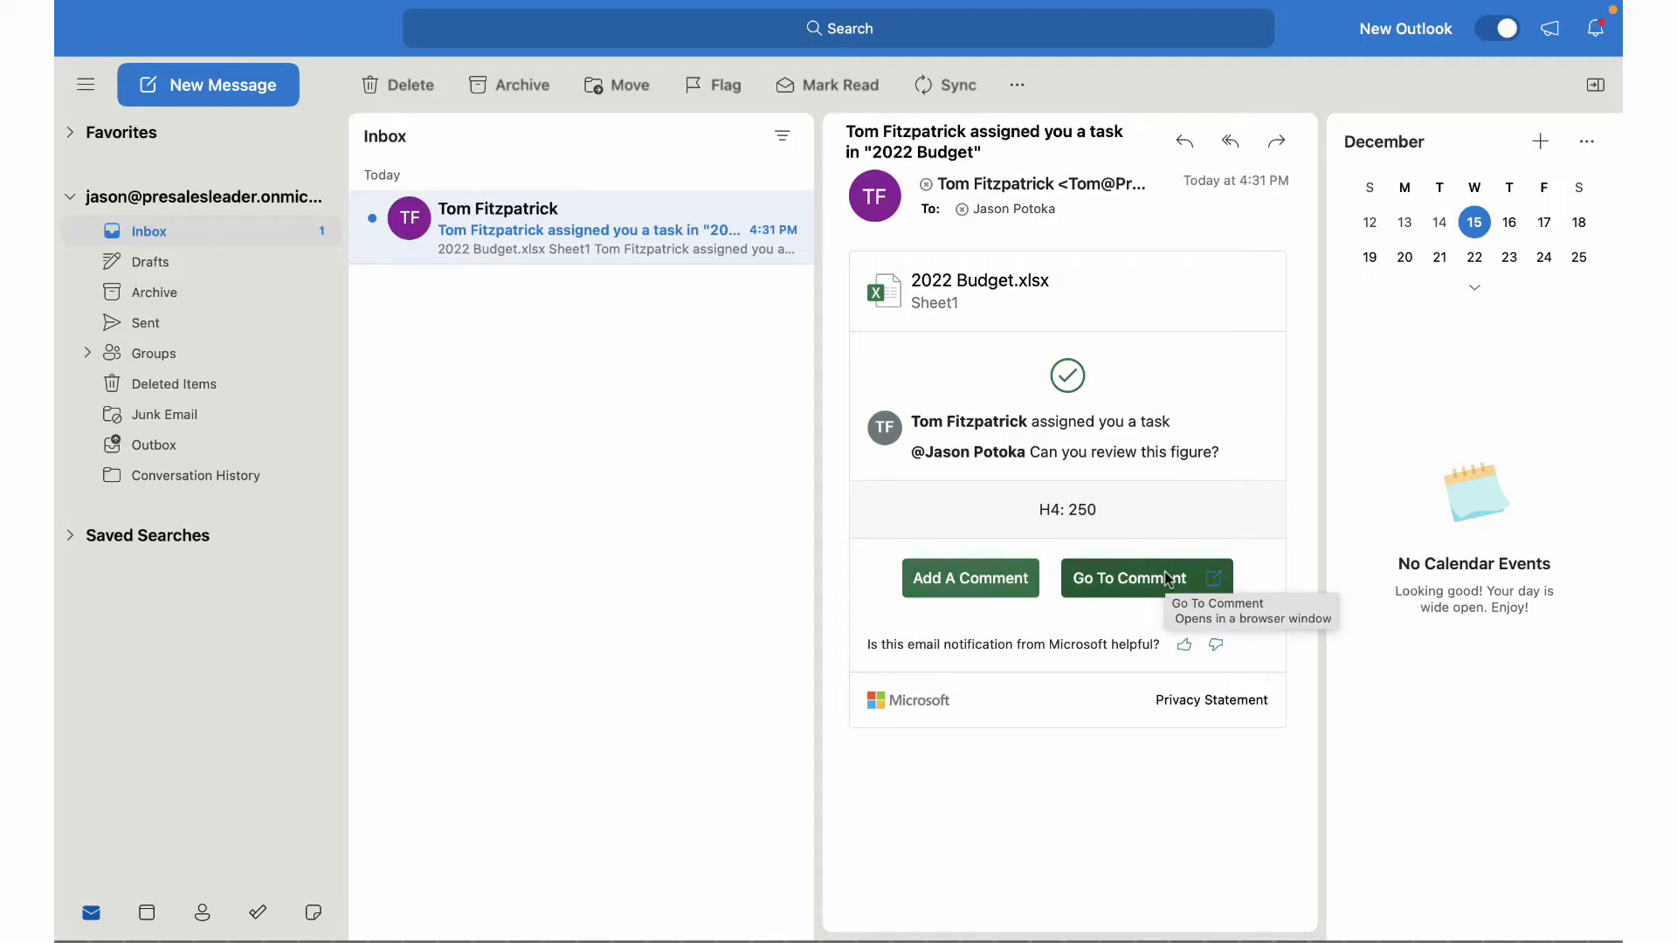
In Outlook, add the comment "Yes, that is correct." to the task notification email for the 2022 Budget.xlsx workbook
click(980, 580)
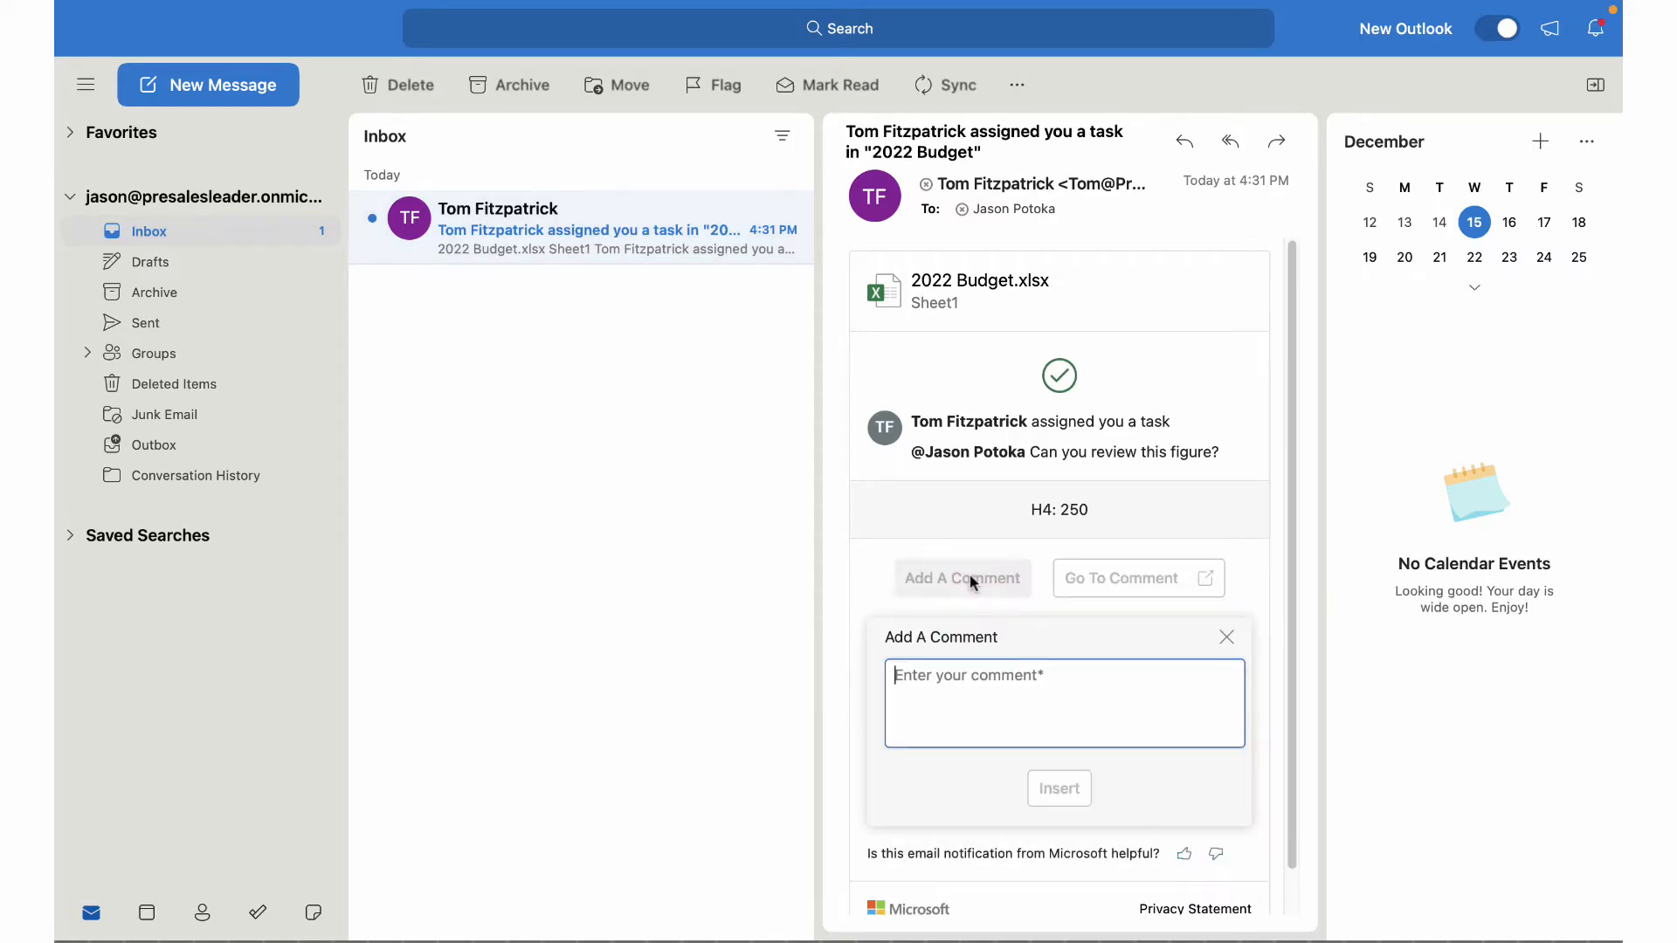
text(Yes, that is correct.)
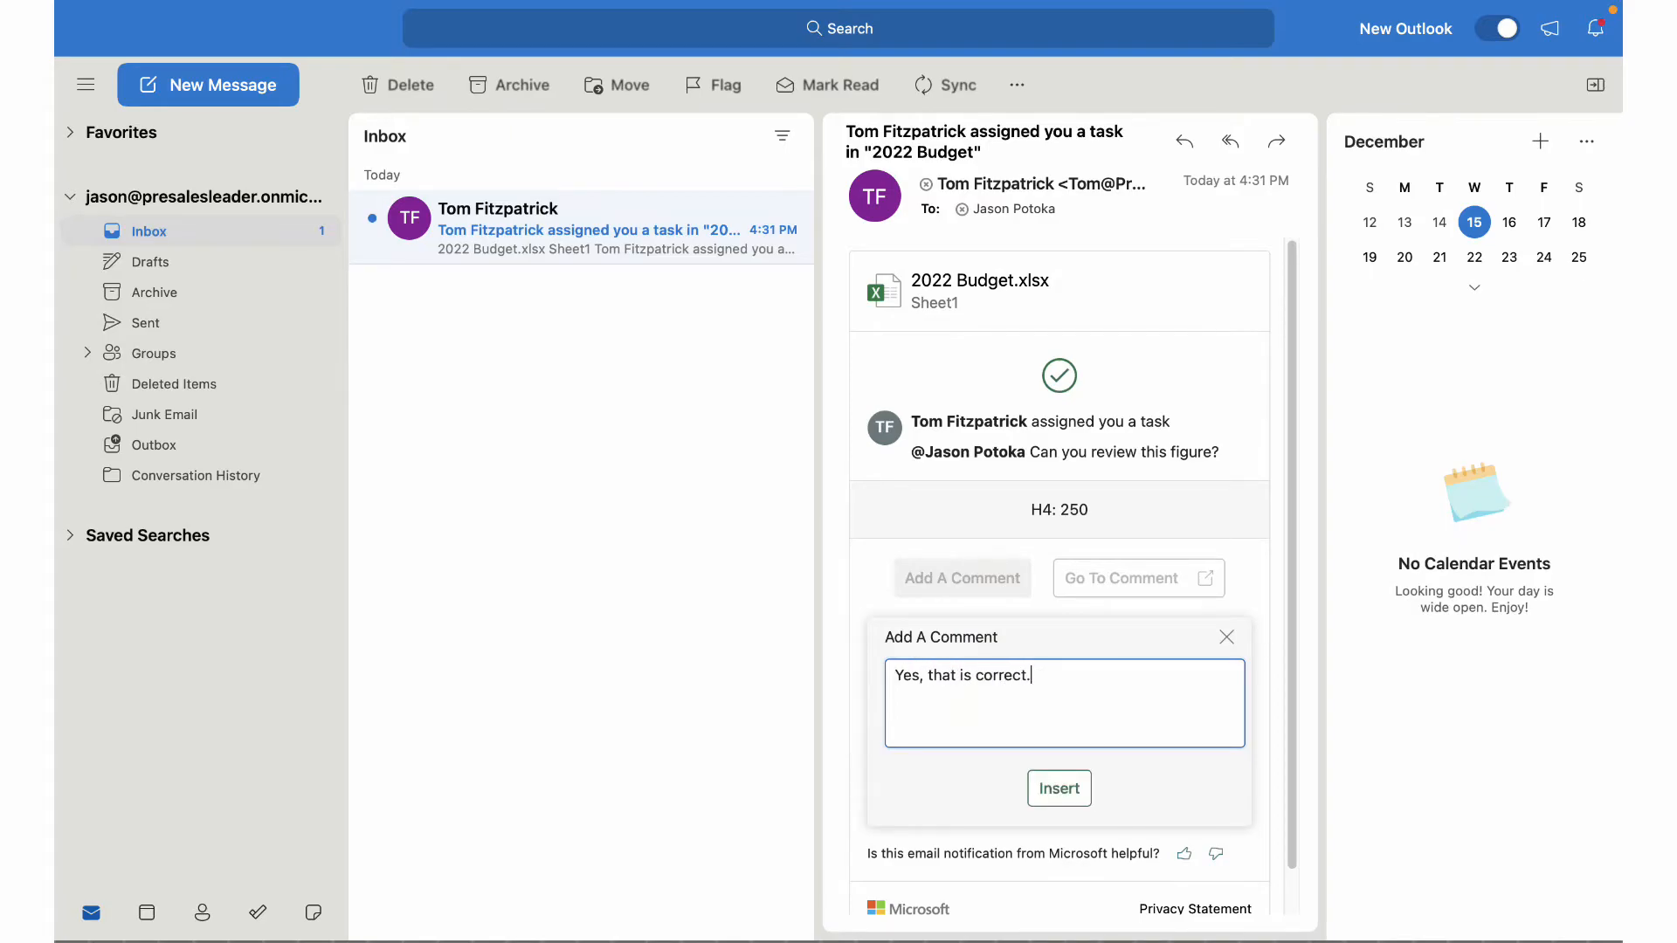
click(1060, 789)
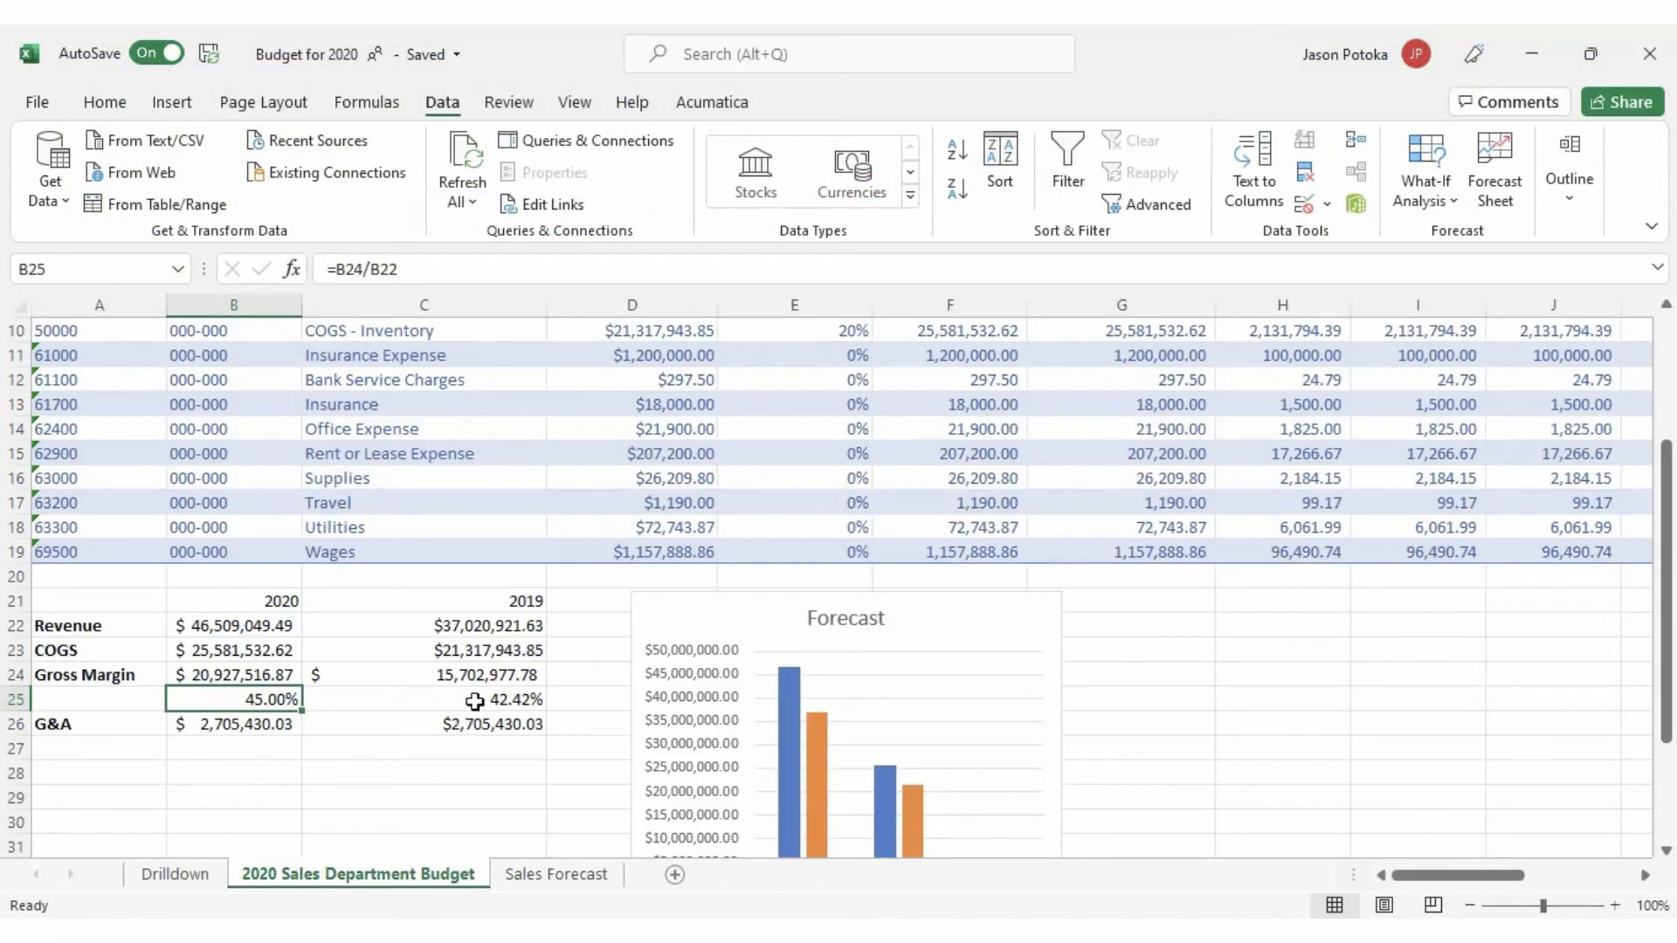
Import the current 2020 Sales Department Budget worksheet into Acumatica with Budget Writeback and dismiss the completion message
scroll(479, 696, up, 3)
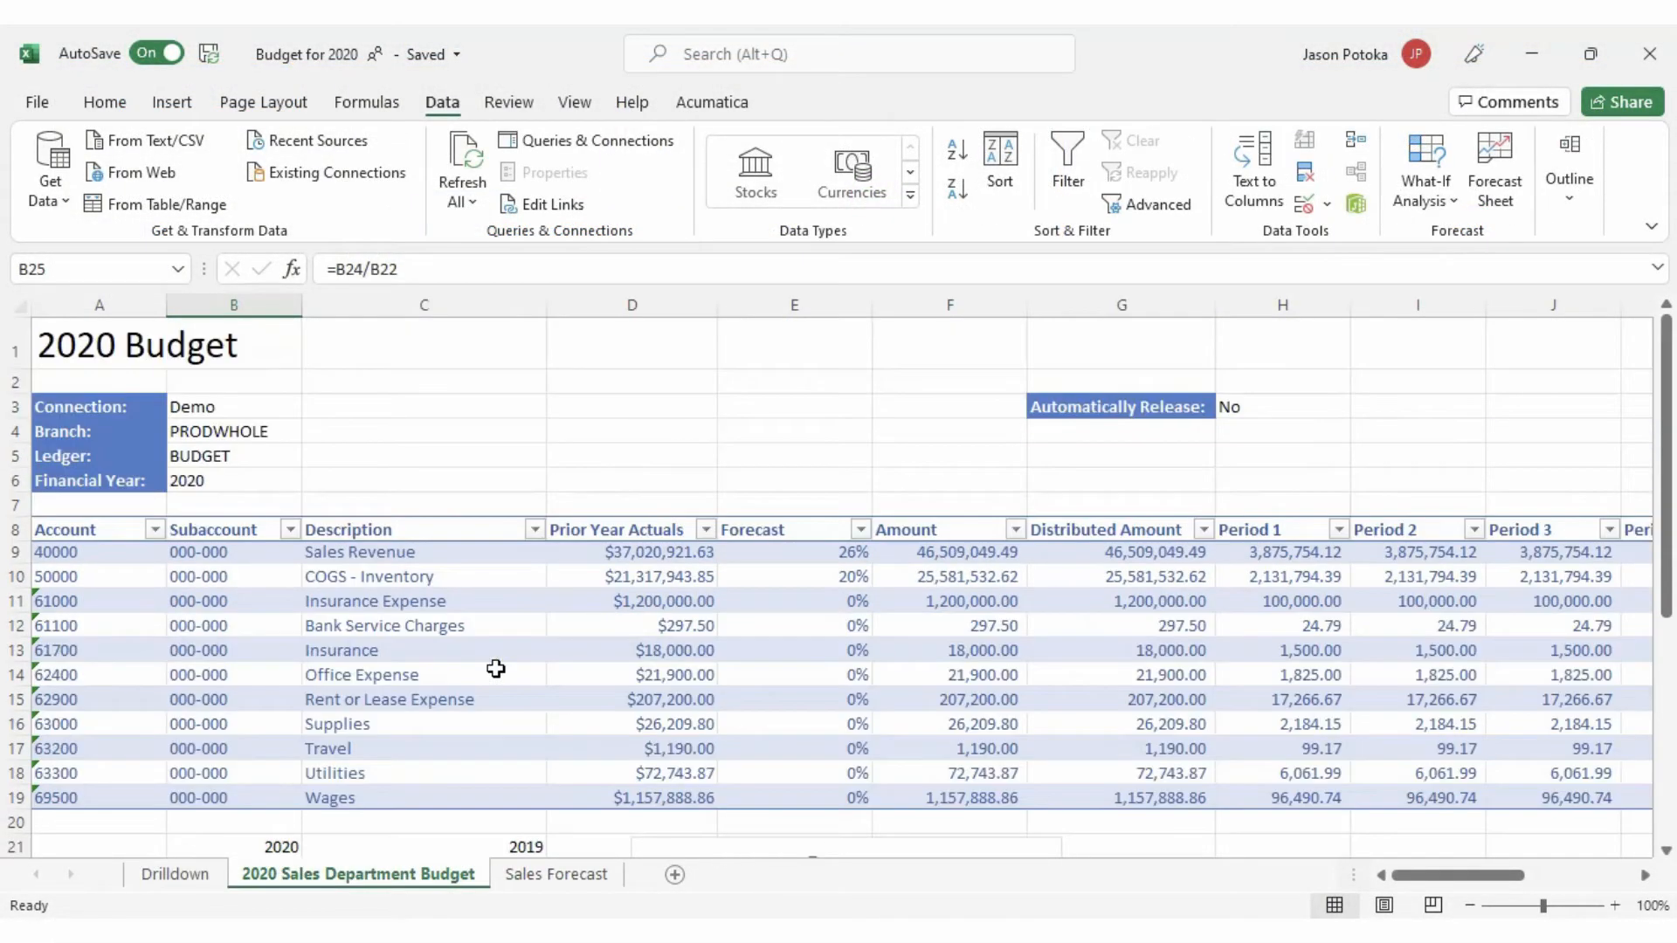
click(703, 102)
click(765, 200)
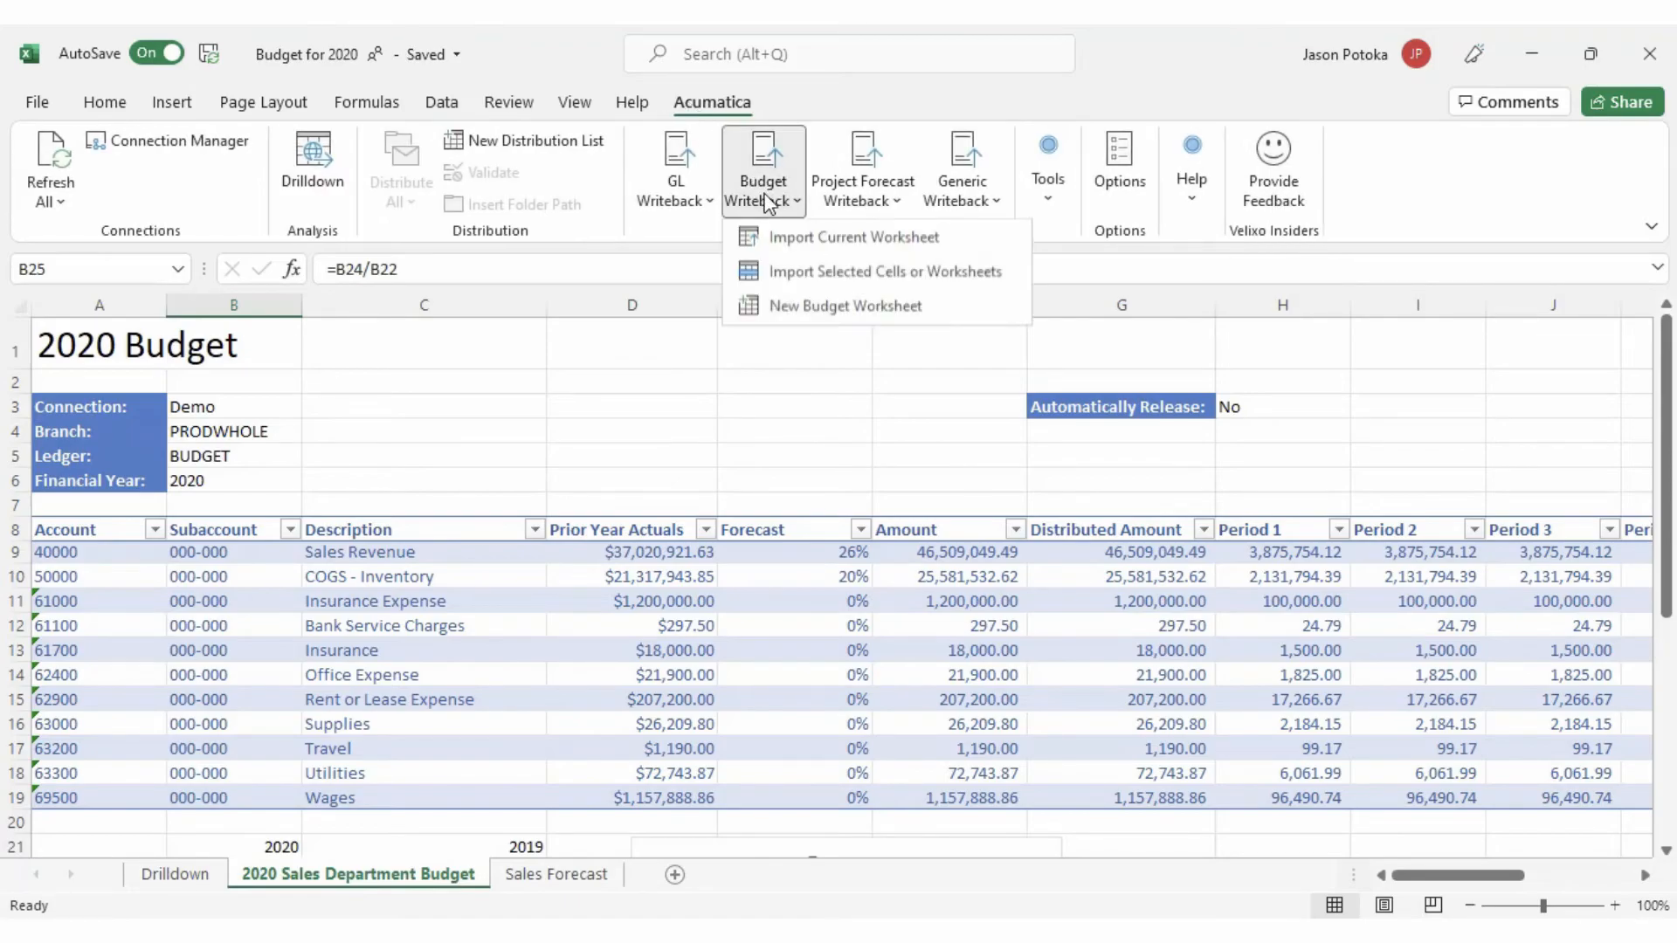
click(815, 238)
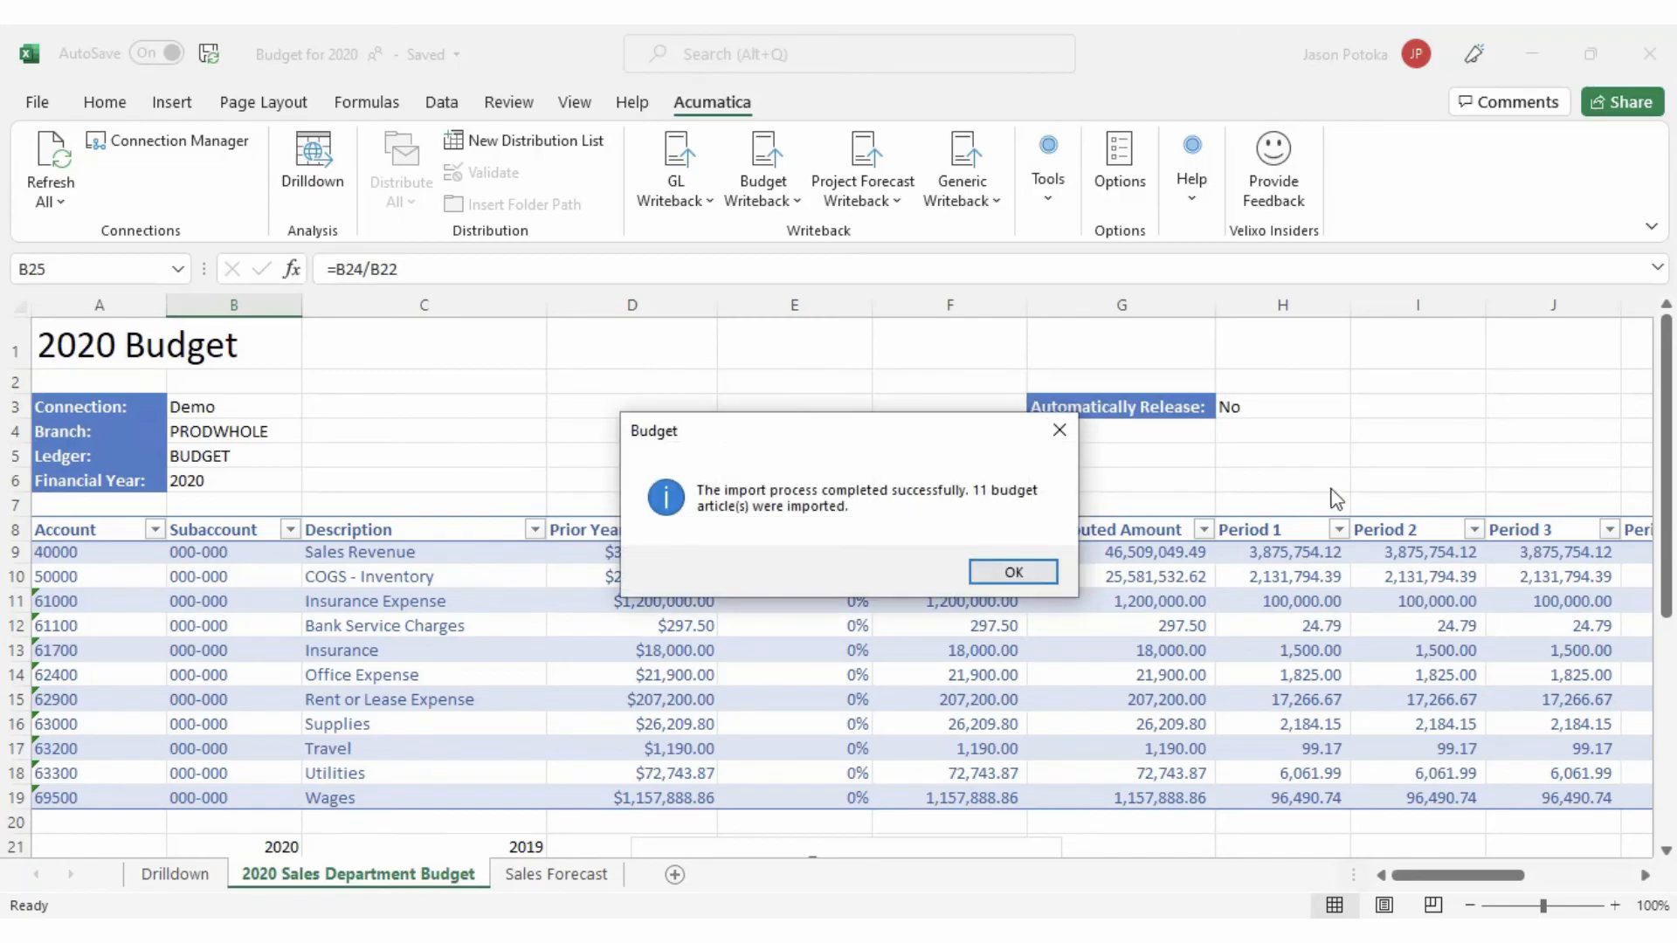
click(1002, 572)
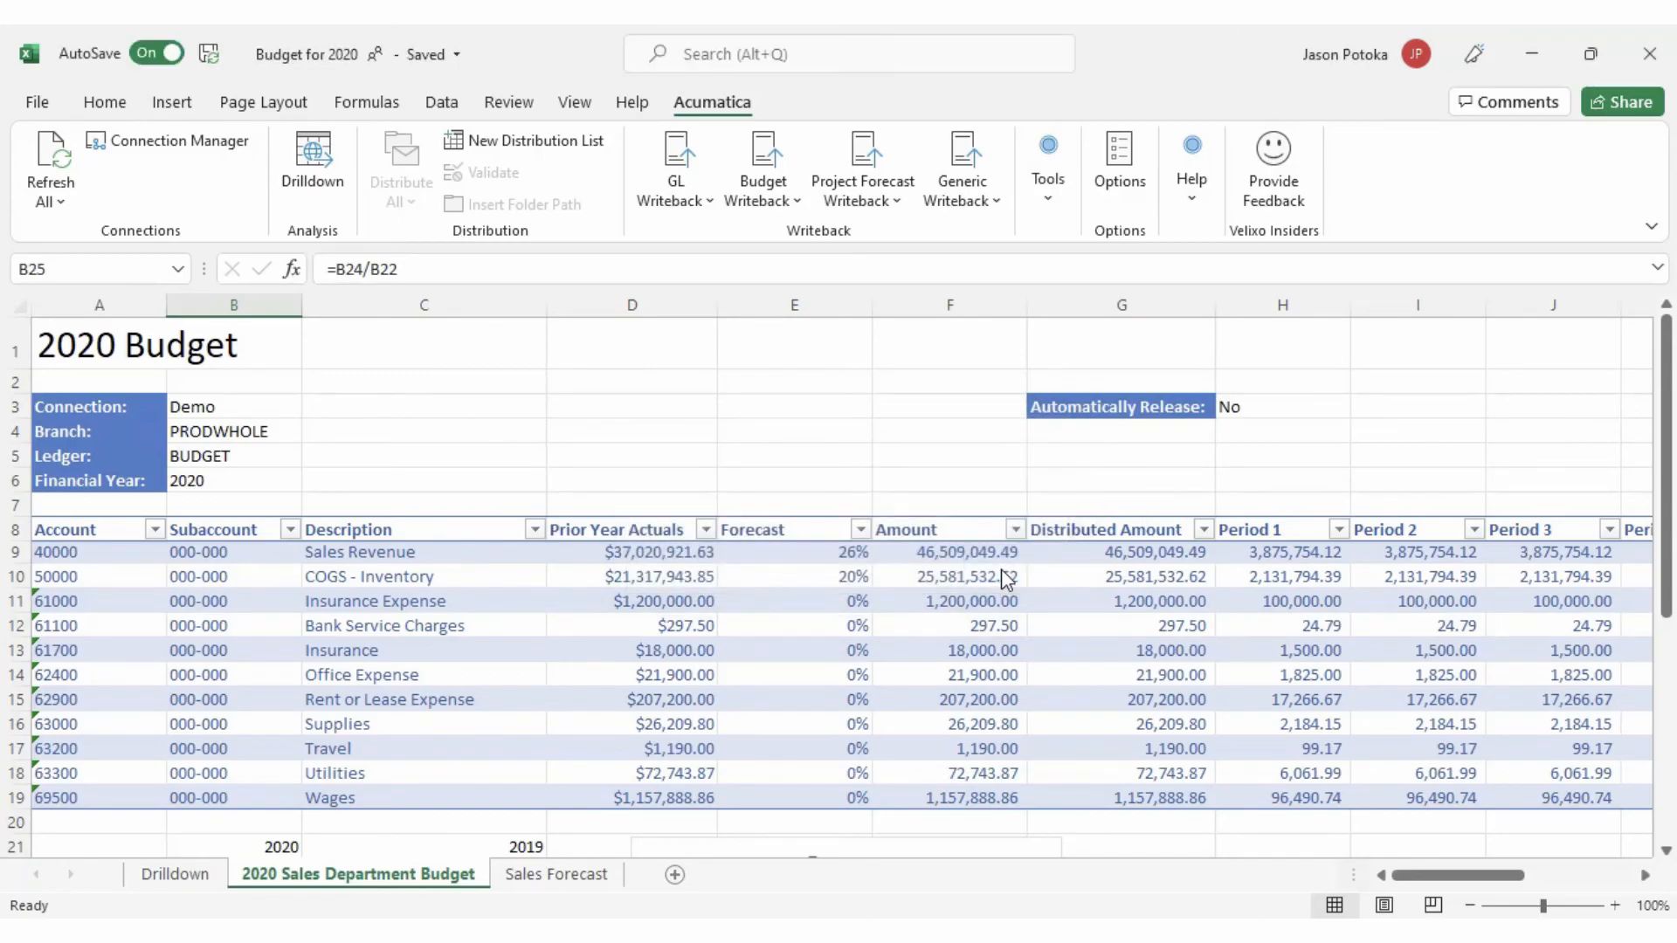